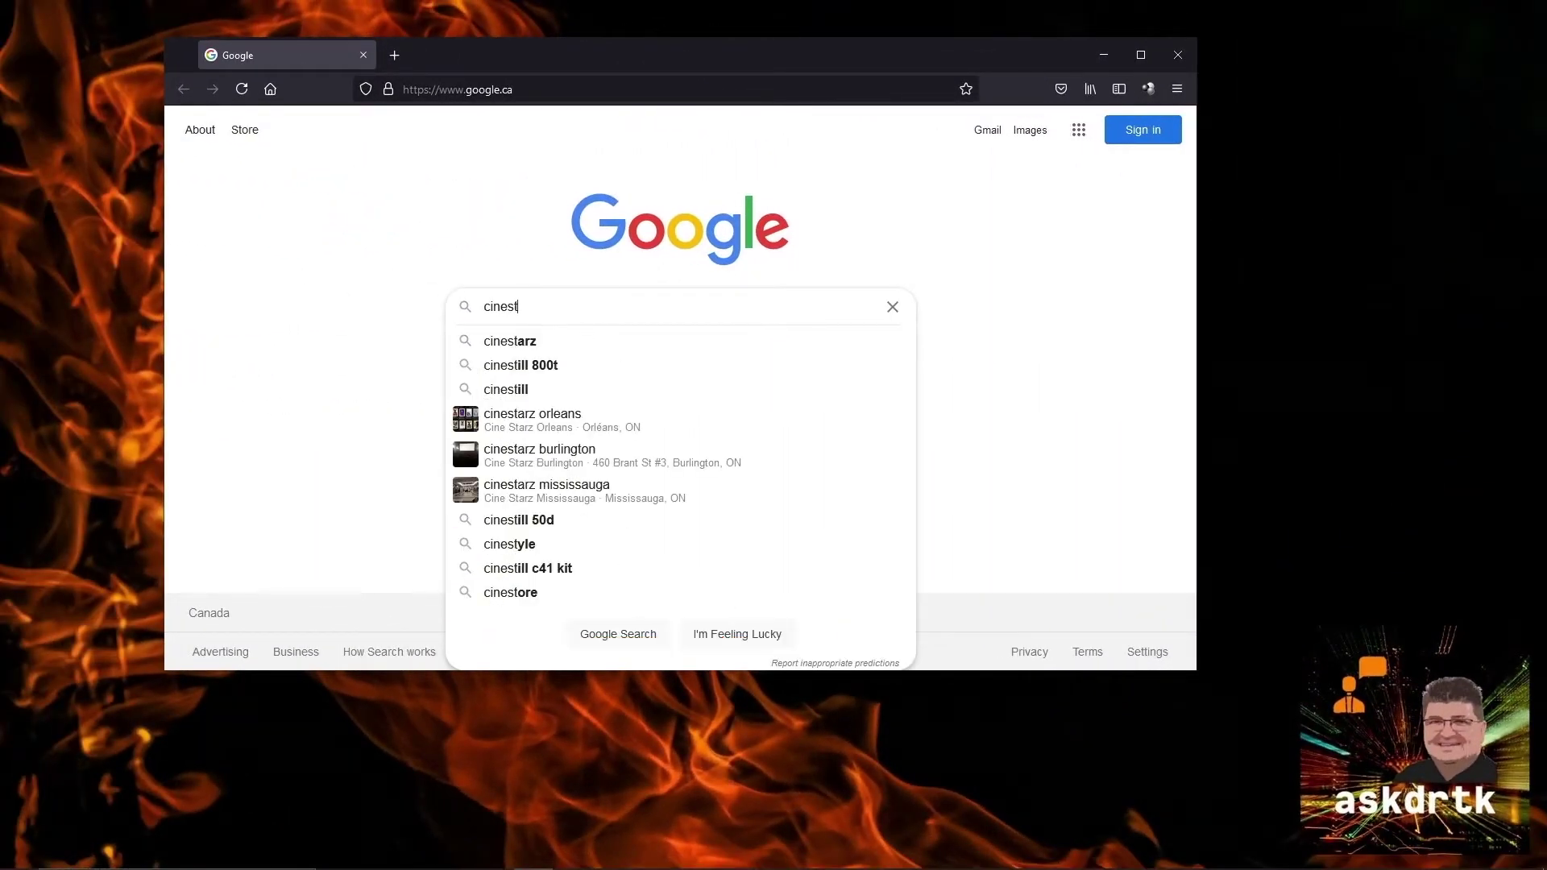
Step: Search Google for 'cinestyle', open Technicolor's CineStyle page and reject its cookies
text(yle)
key(Return)
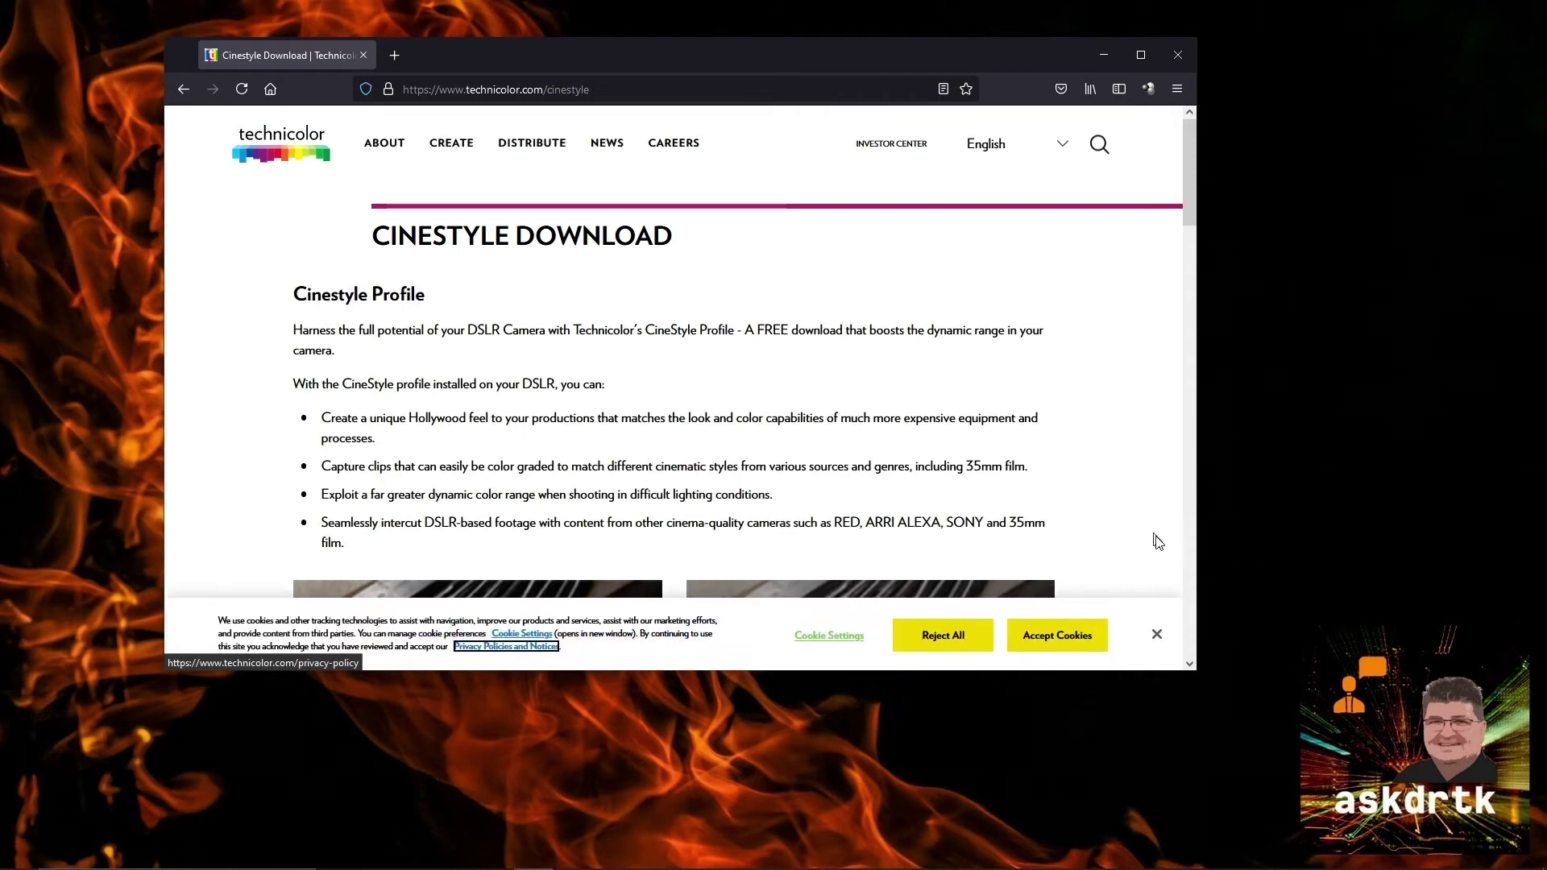
click(940, 636)
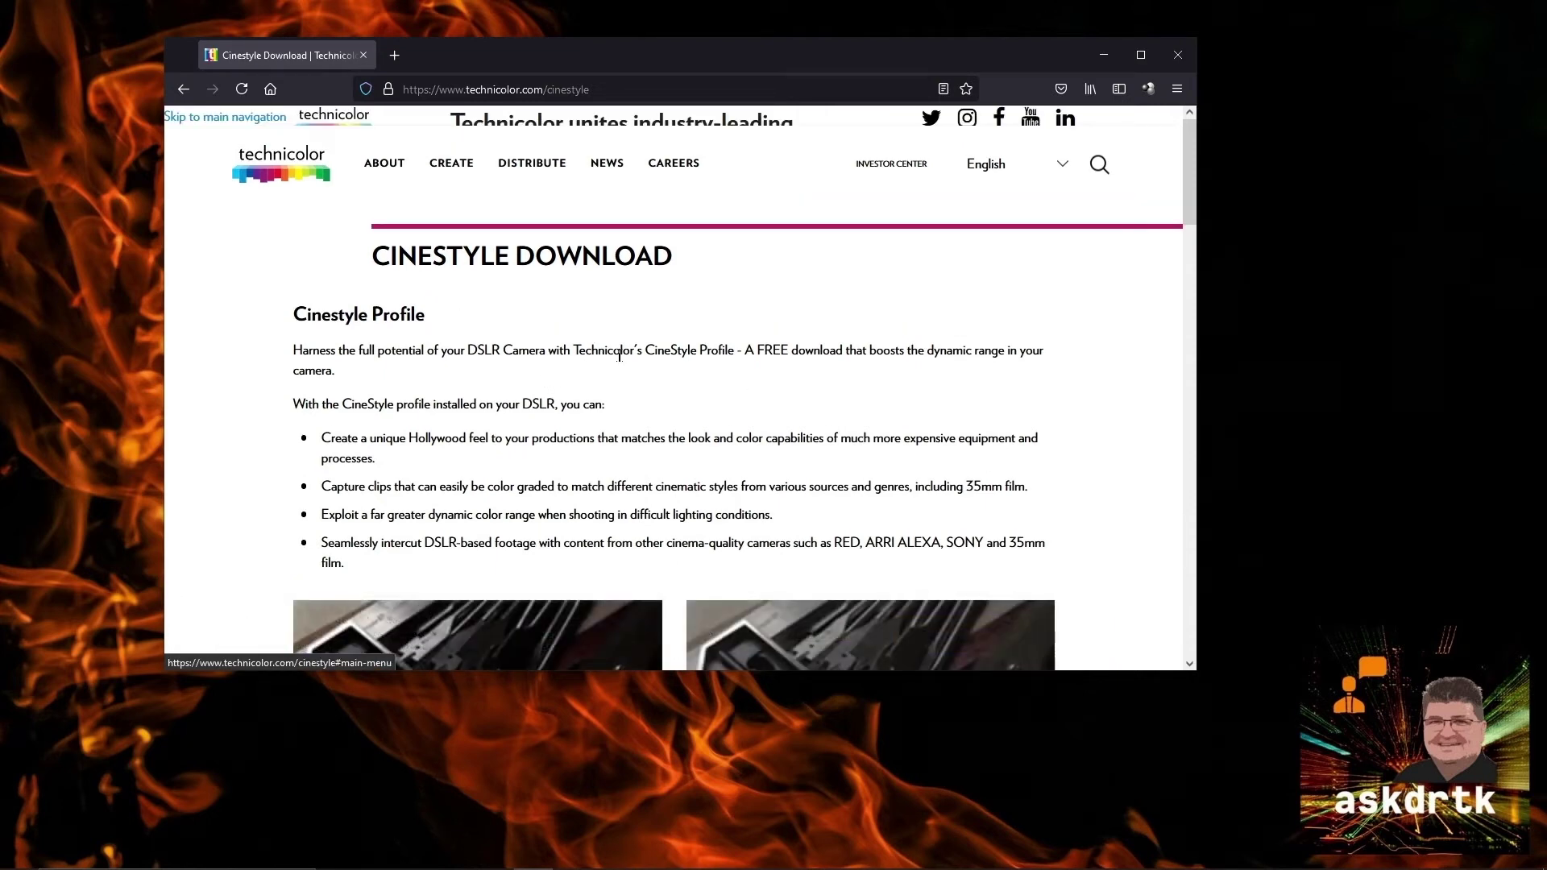
scroll(492, 355, down, 2)
scroll(435, 363, down, 4)
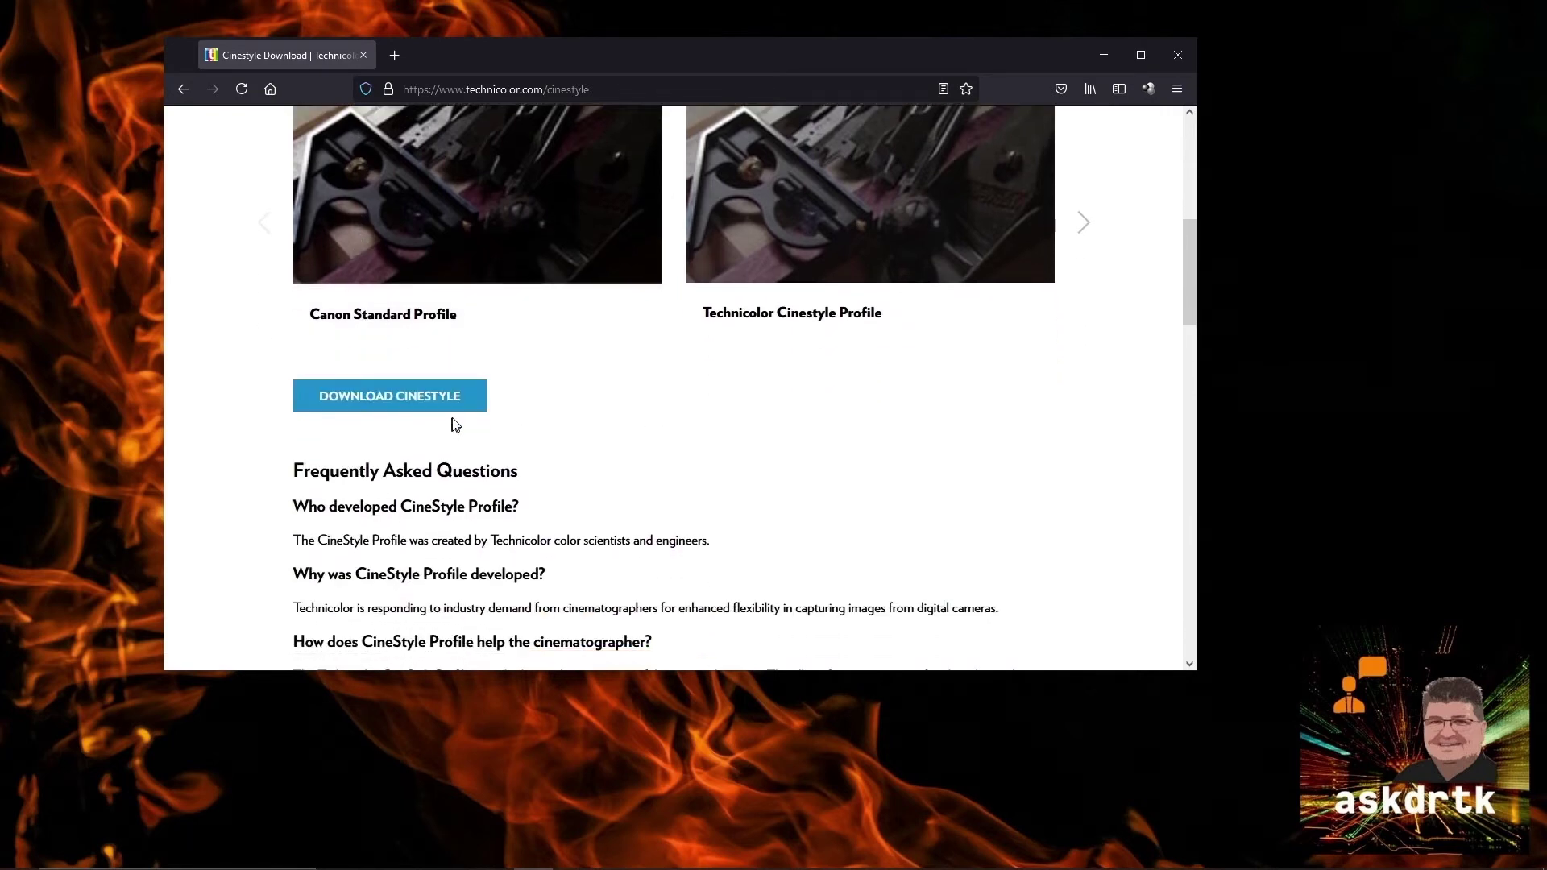
Step: Save technicolor_cinestyle_v1.0.zip via Download Cinestyle, then read the FAQ's recommended settings
click(450, 421)
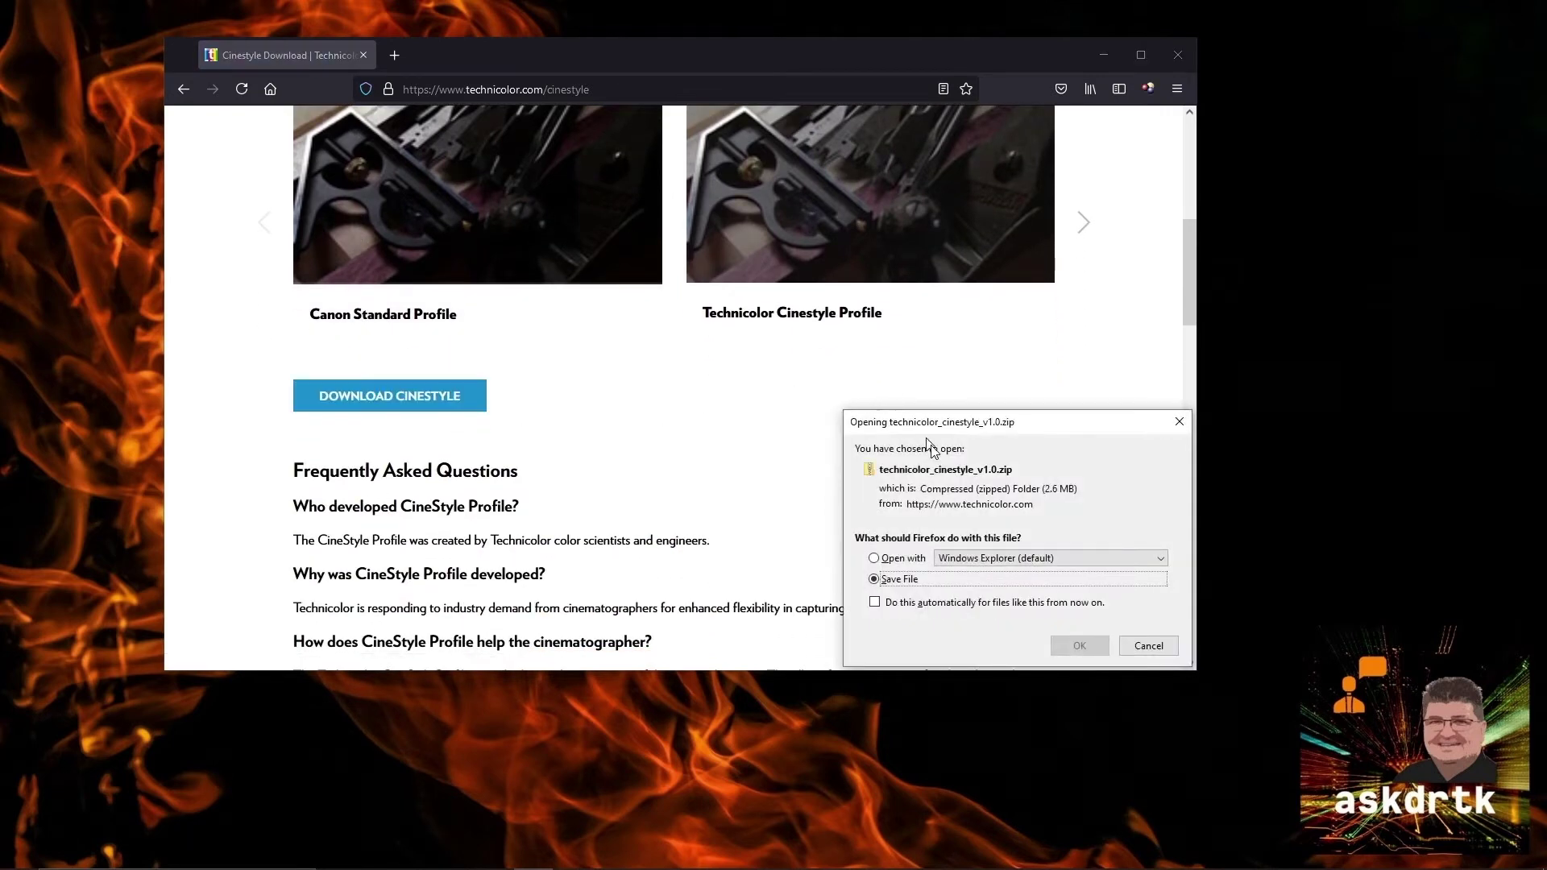
click(1058, 649)
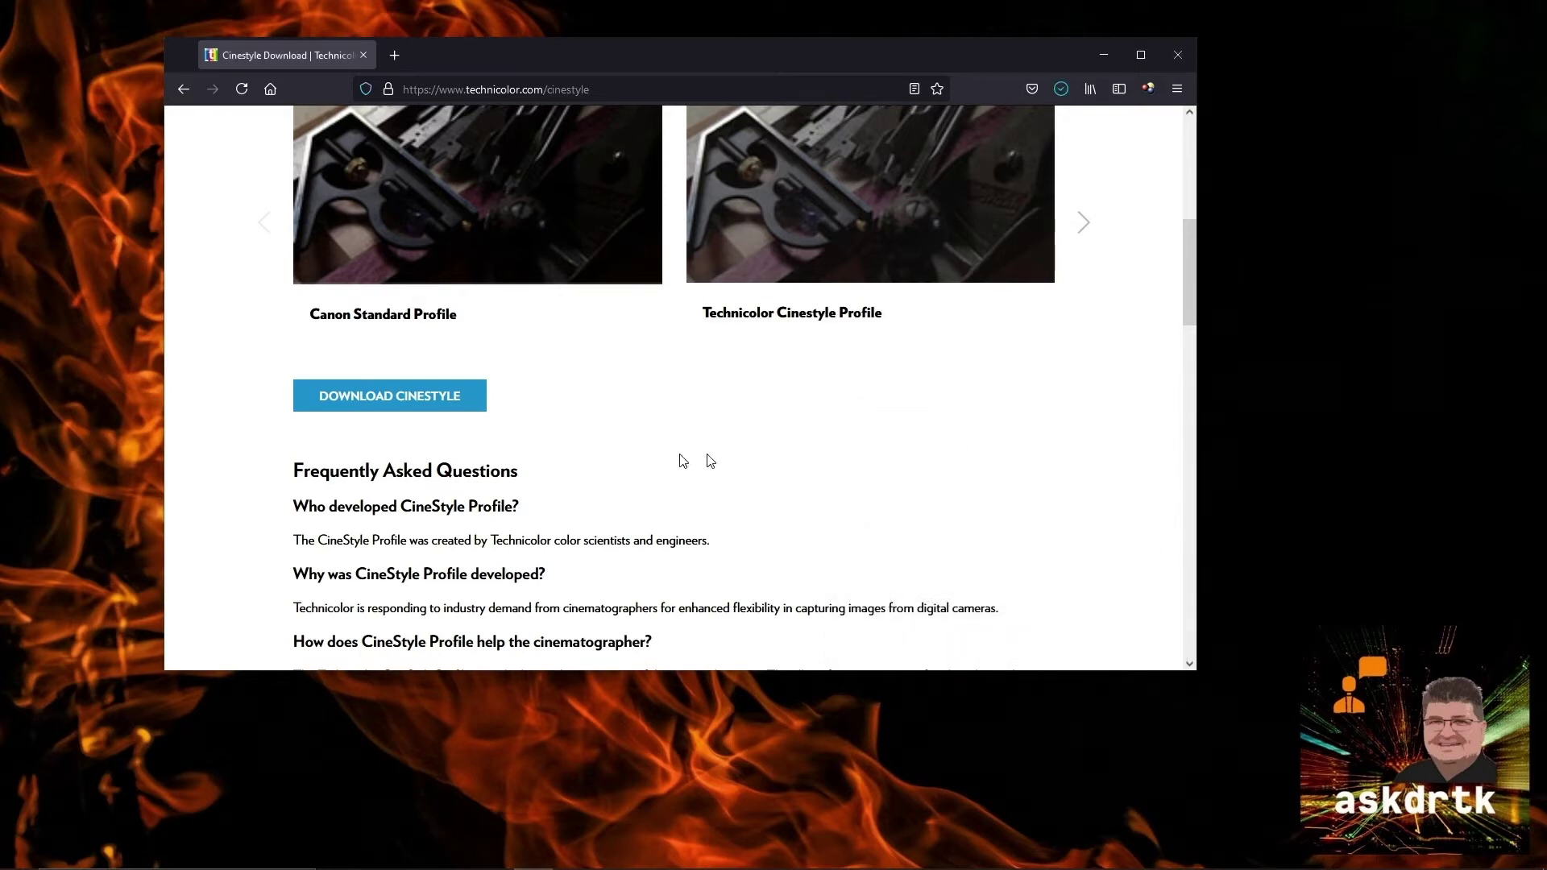
scroll(655, 434, down, 2)
scroll(626, 407, down, 2)
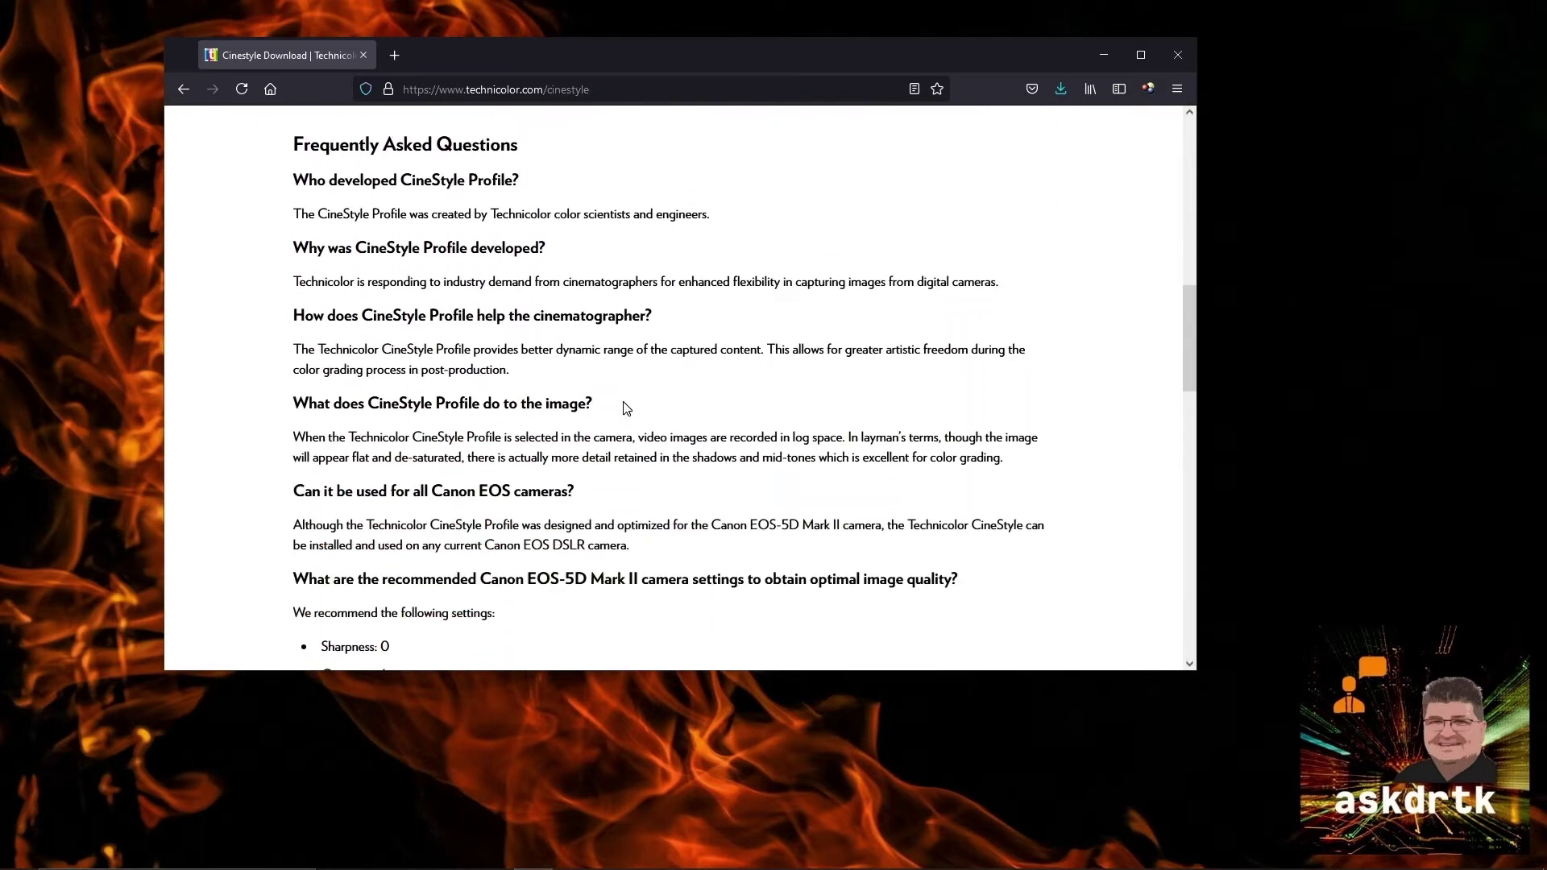
scroll(626, 407, down, 4)
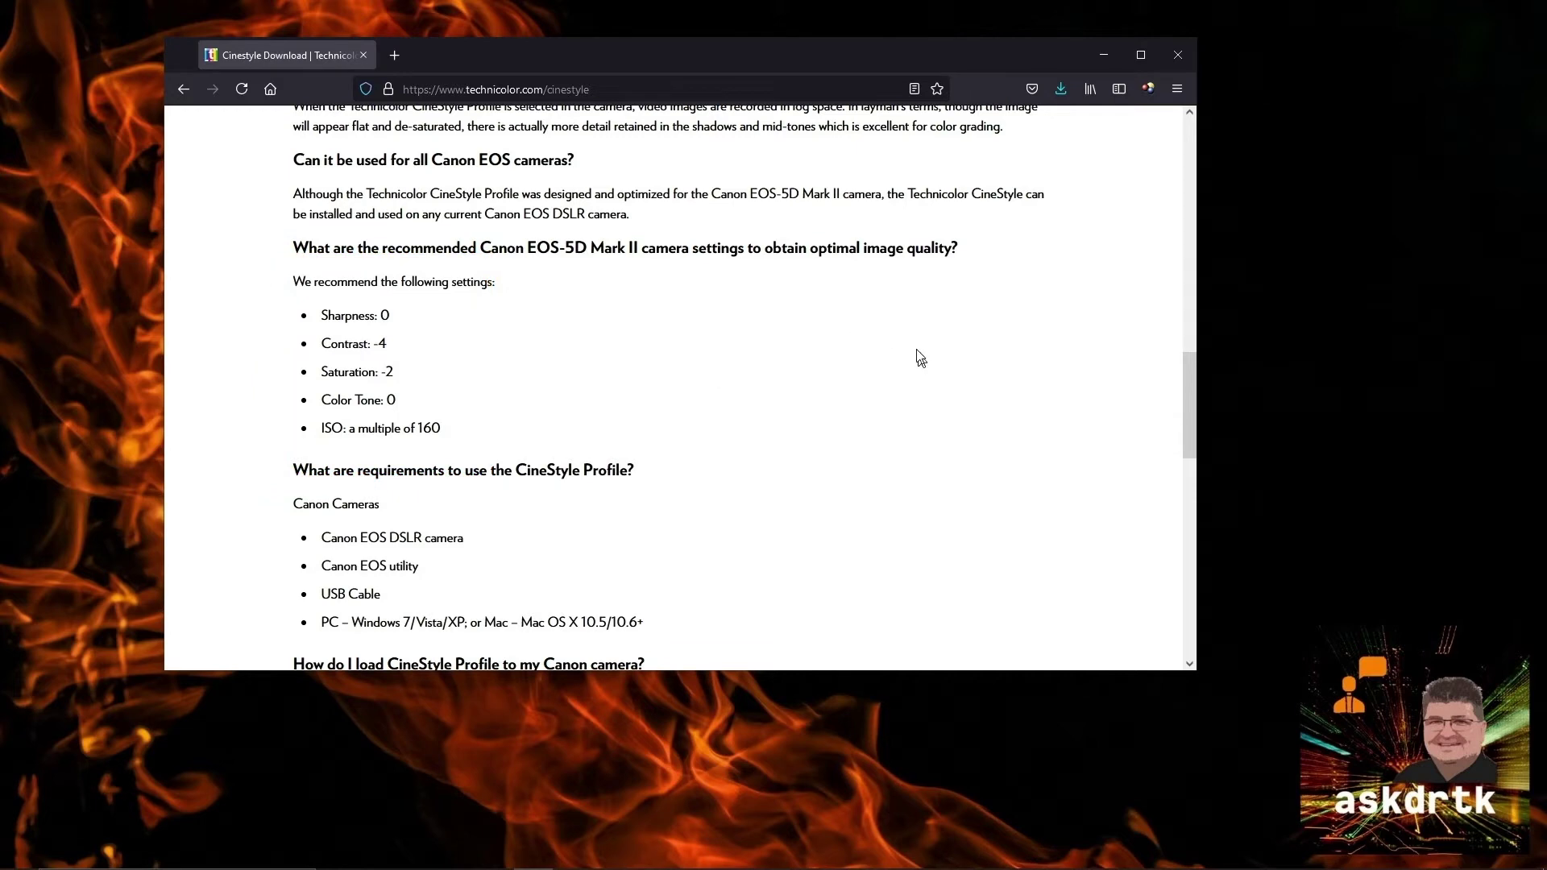
Step: Close Firefox, open the Technicolor_CineStyle_v1.0 folder inside the downloaded zip and widen the Name column
click(1187, 54)
click(767, 470)
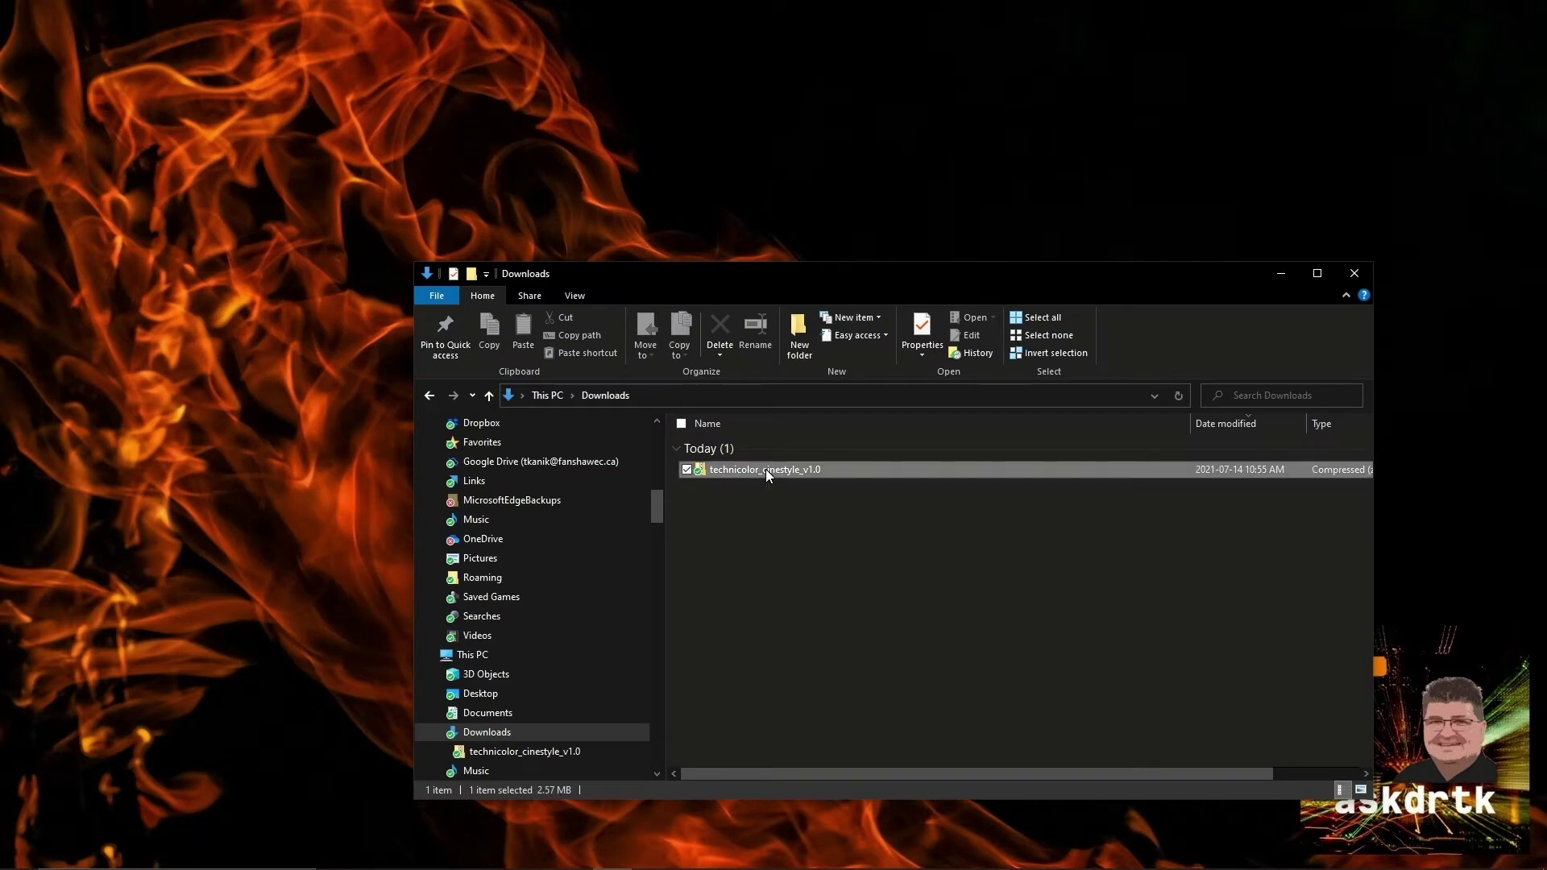
double_click(766, 469)
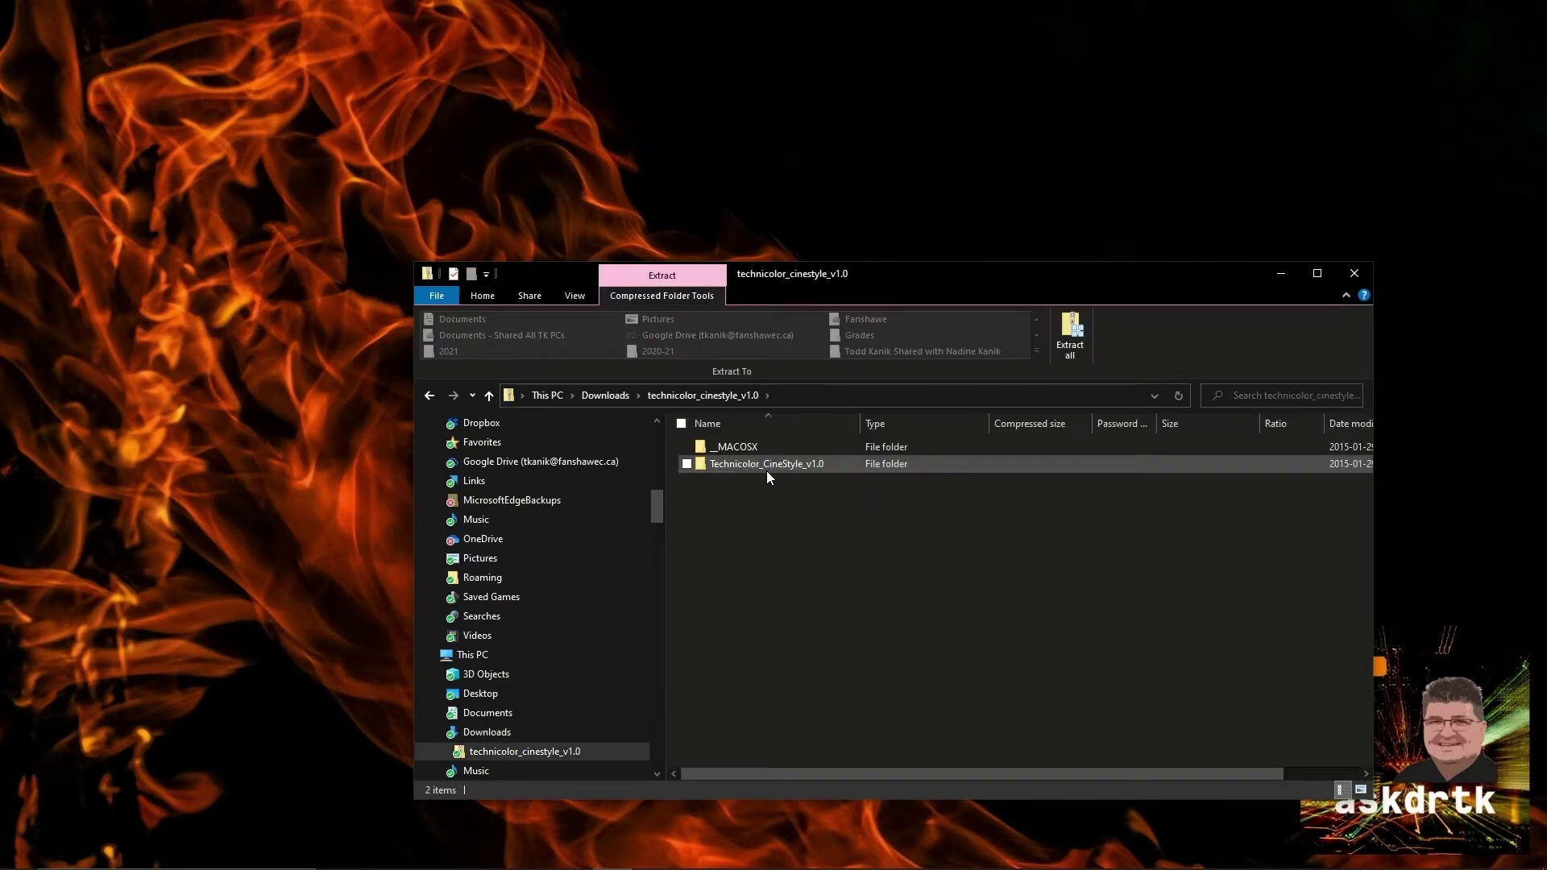
double_click(772, 468)
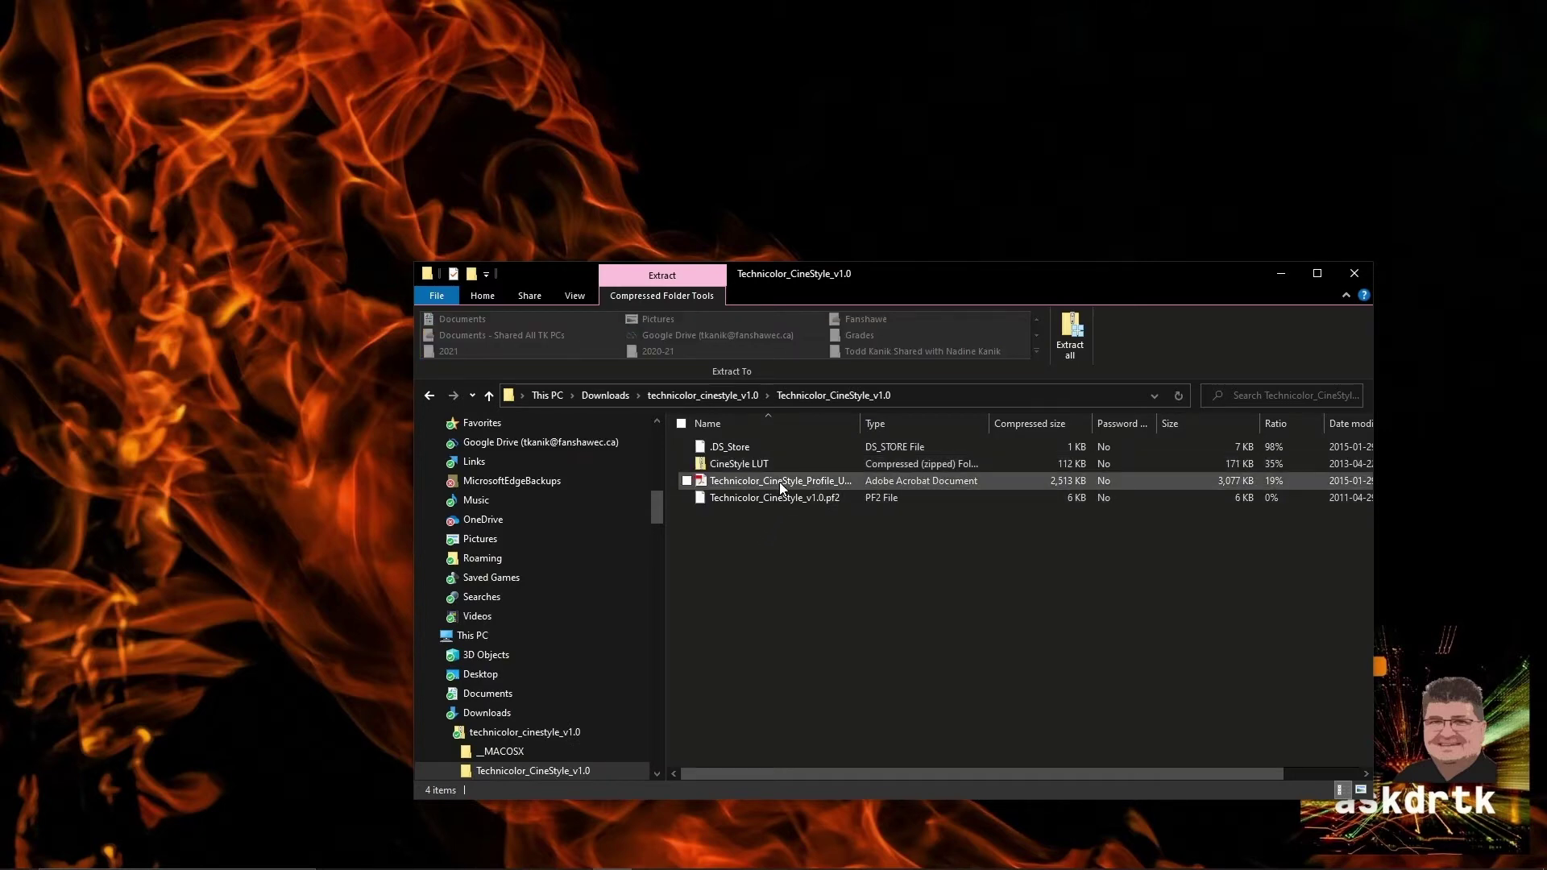
drag(859, 424, 1017, 424)
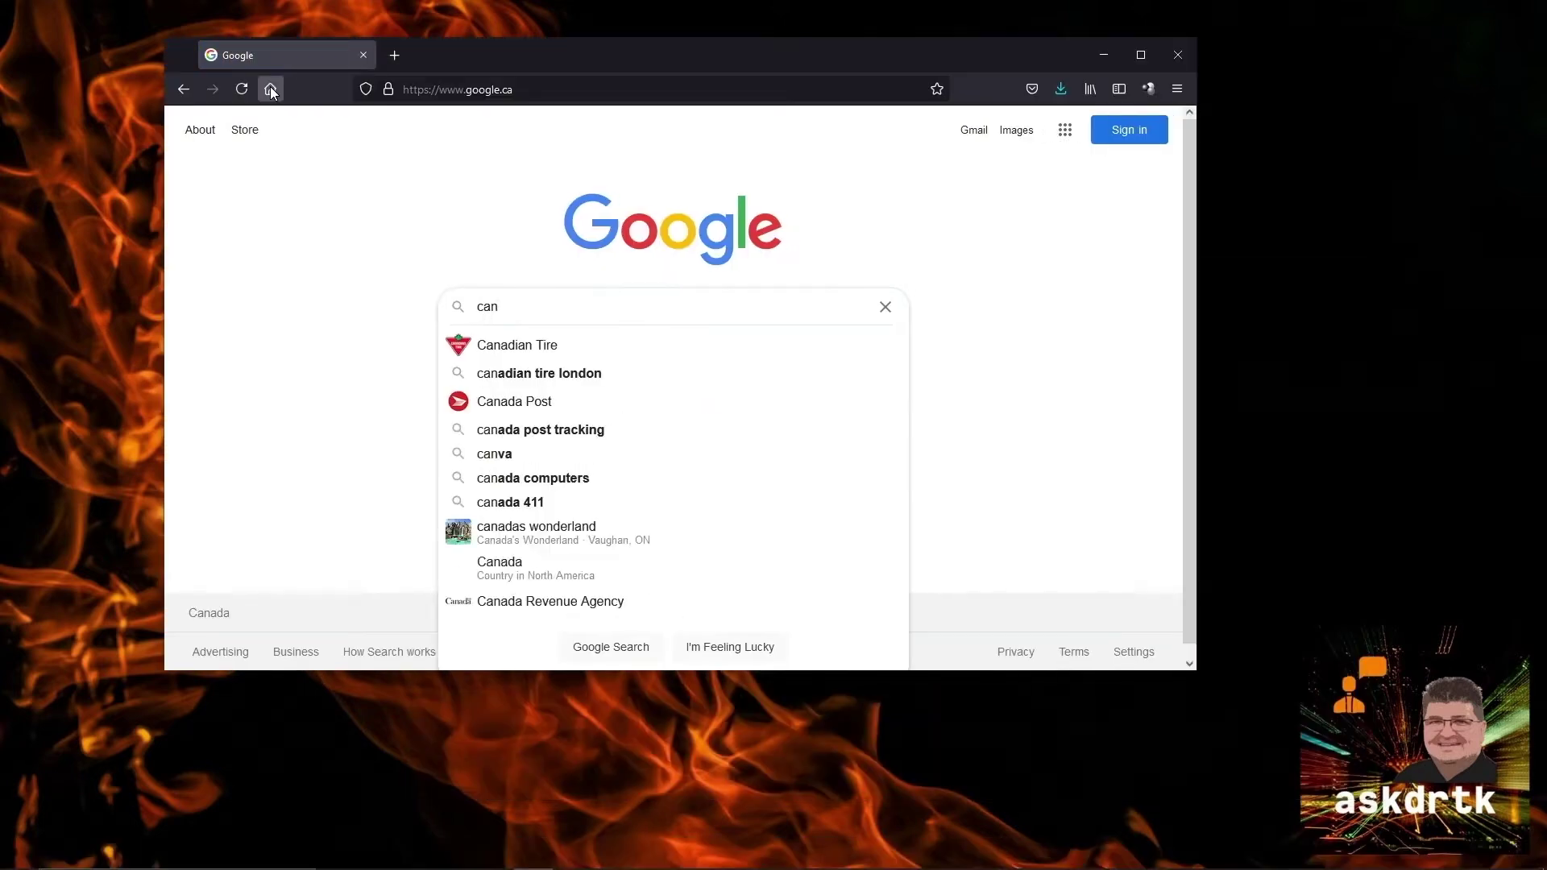
Step: Search Google for 'canon m200' and open Canon's EOS M200 product page
text(on m200)
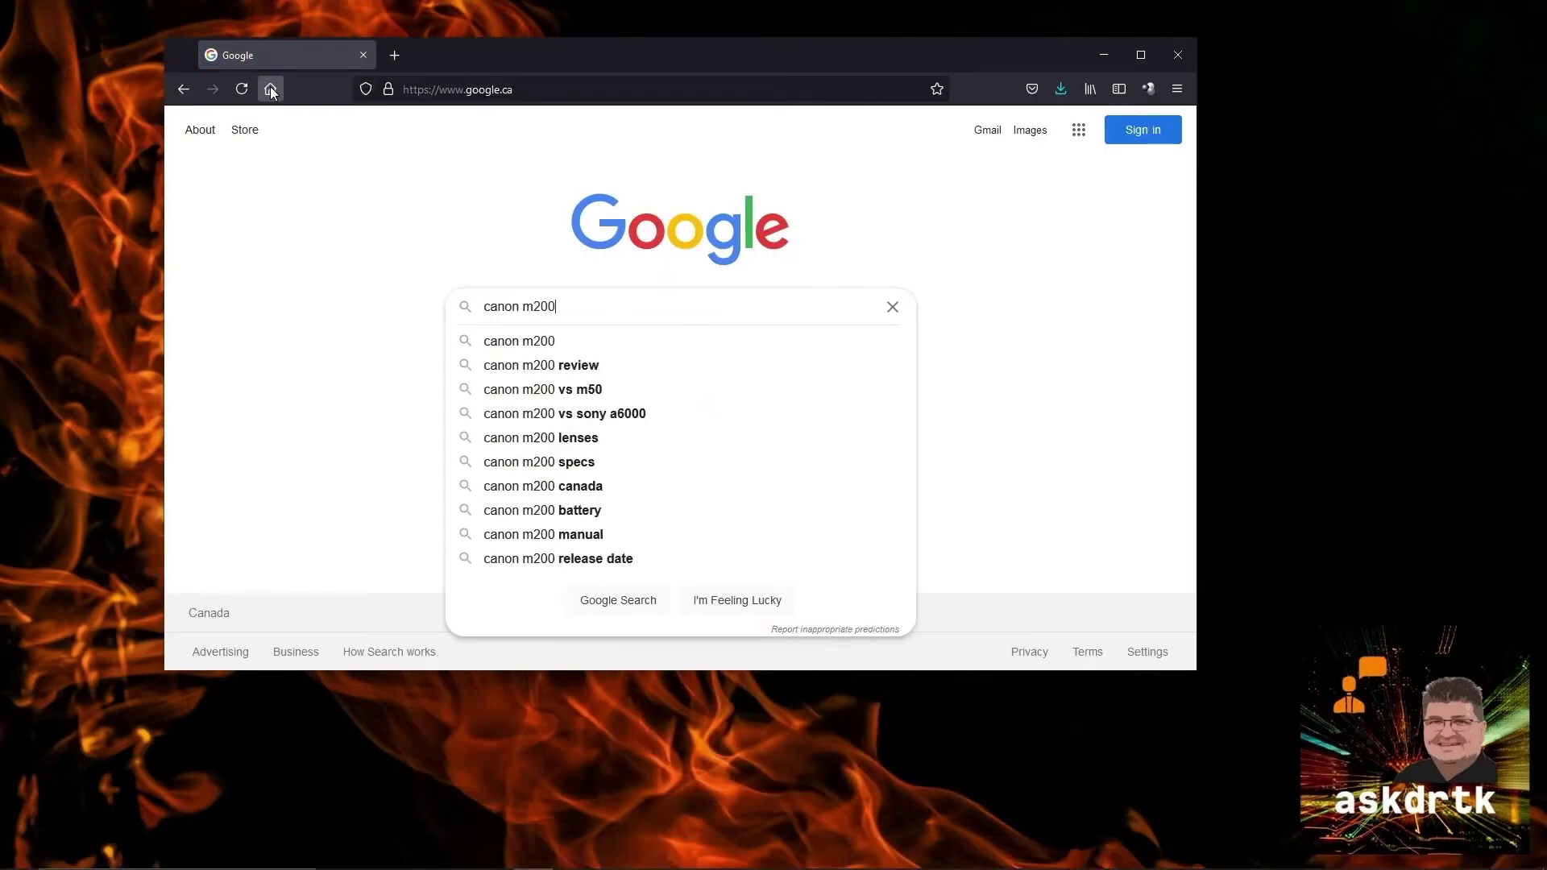
key(Return)
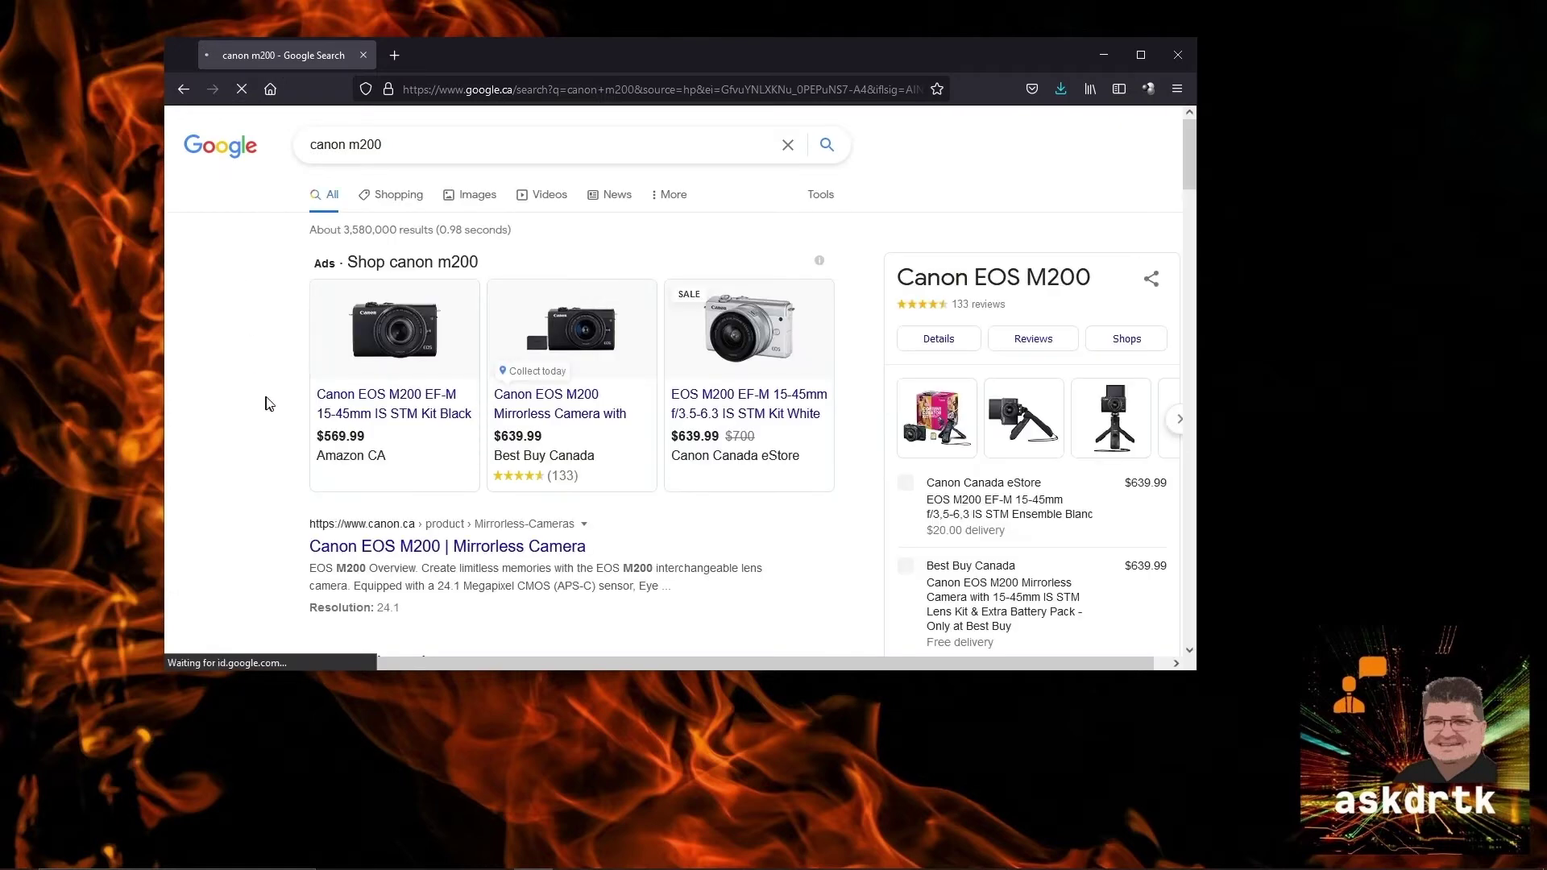
scroll(278, 428, down, 3)
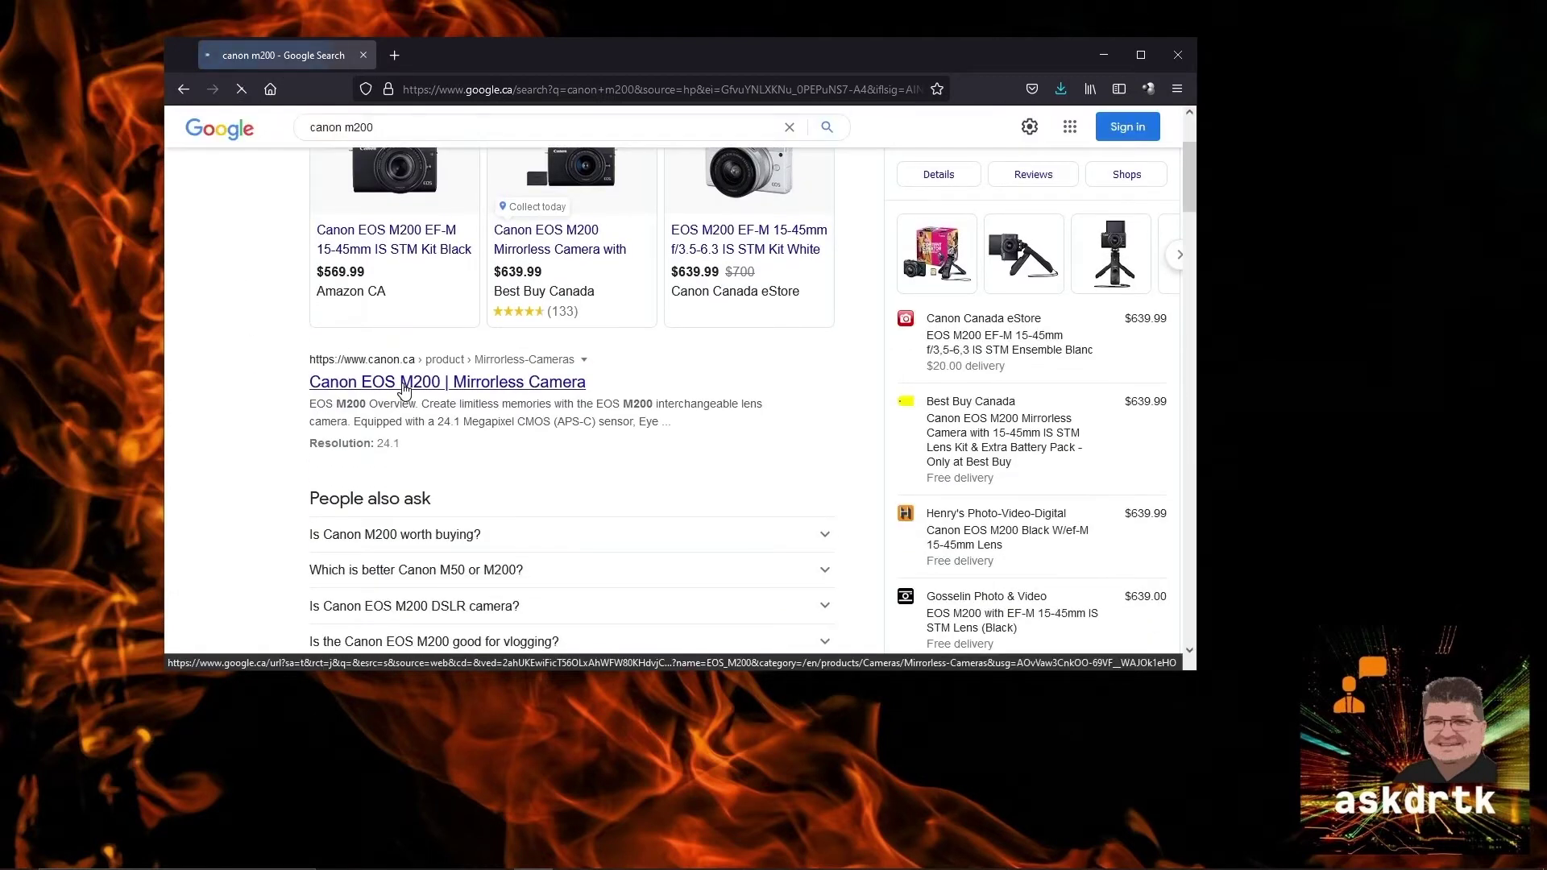
click(405, 389)
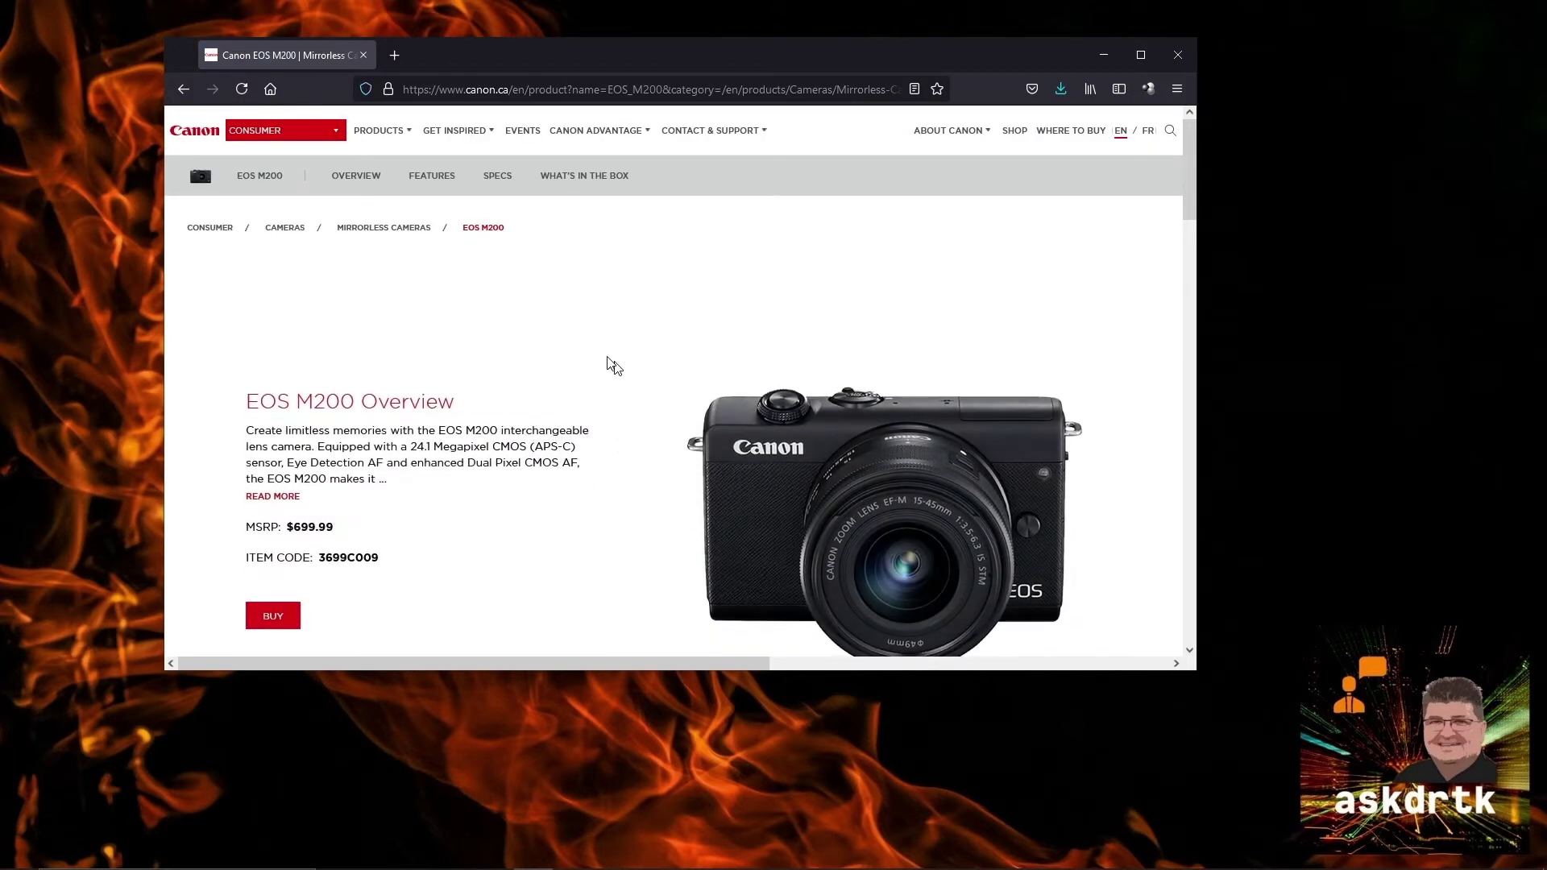
scroll(552, 369, down, 1)
scroll(559, 366, up, 1)
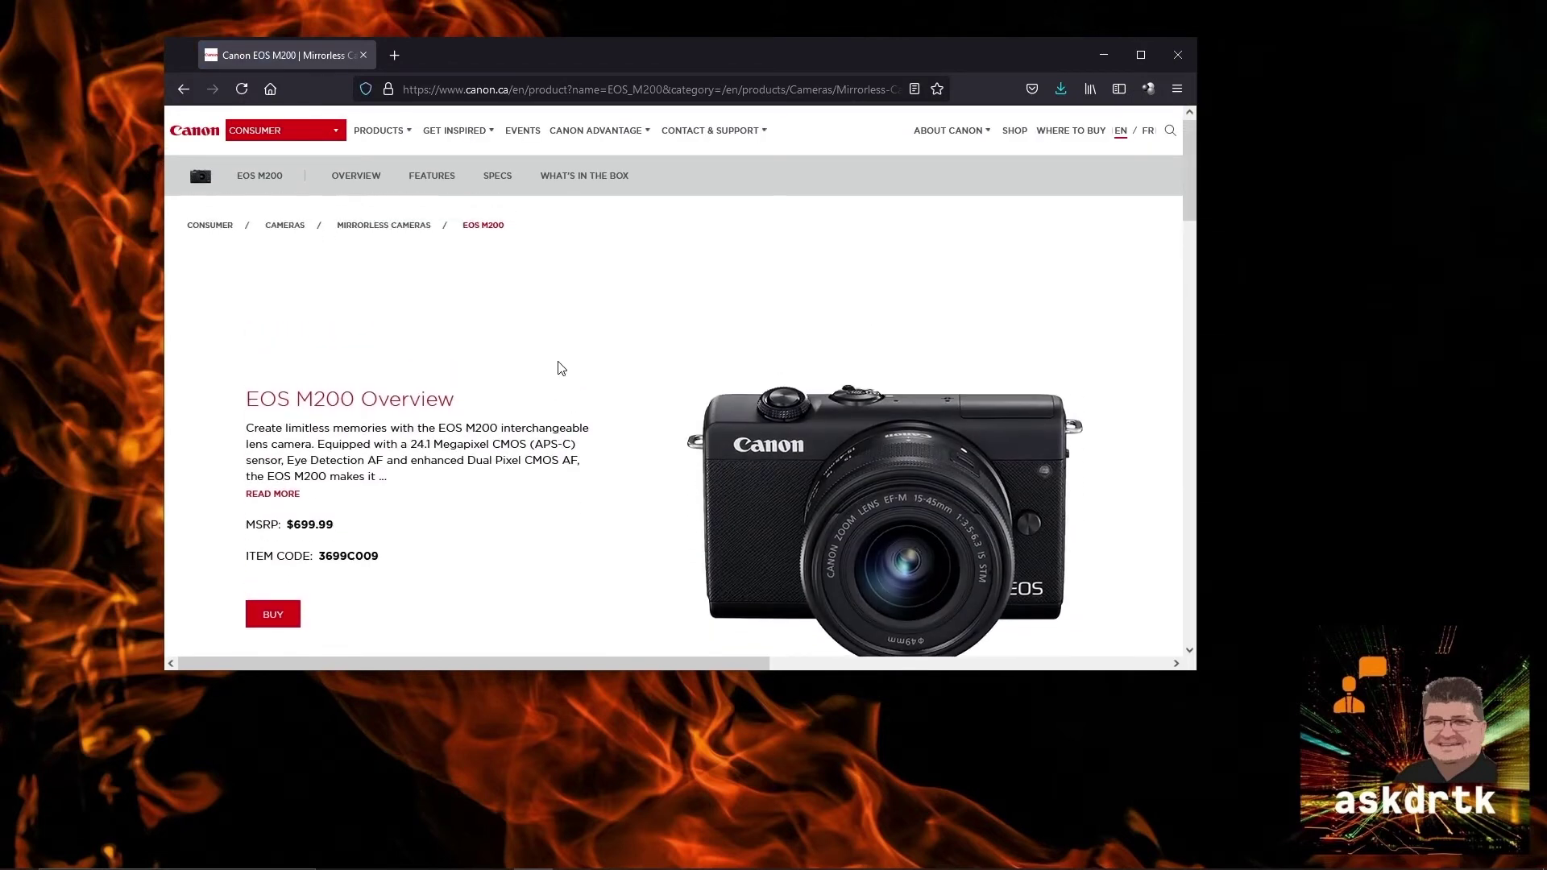
Step: Navigate Contact & Support > EOS Cameras > EOS M Series to the EOS M200 support page
click(736, 133)
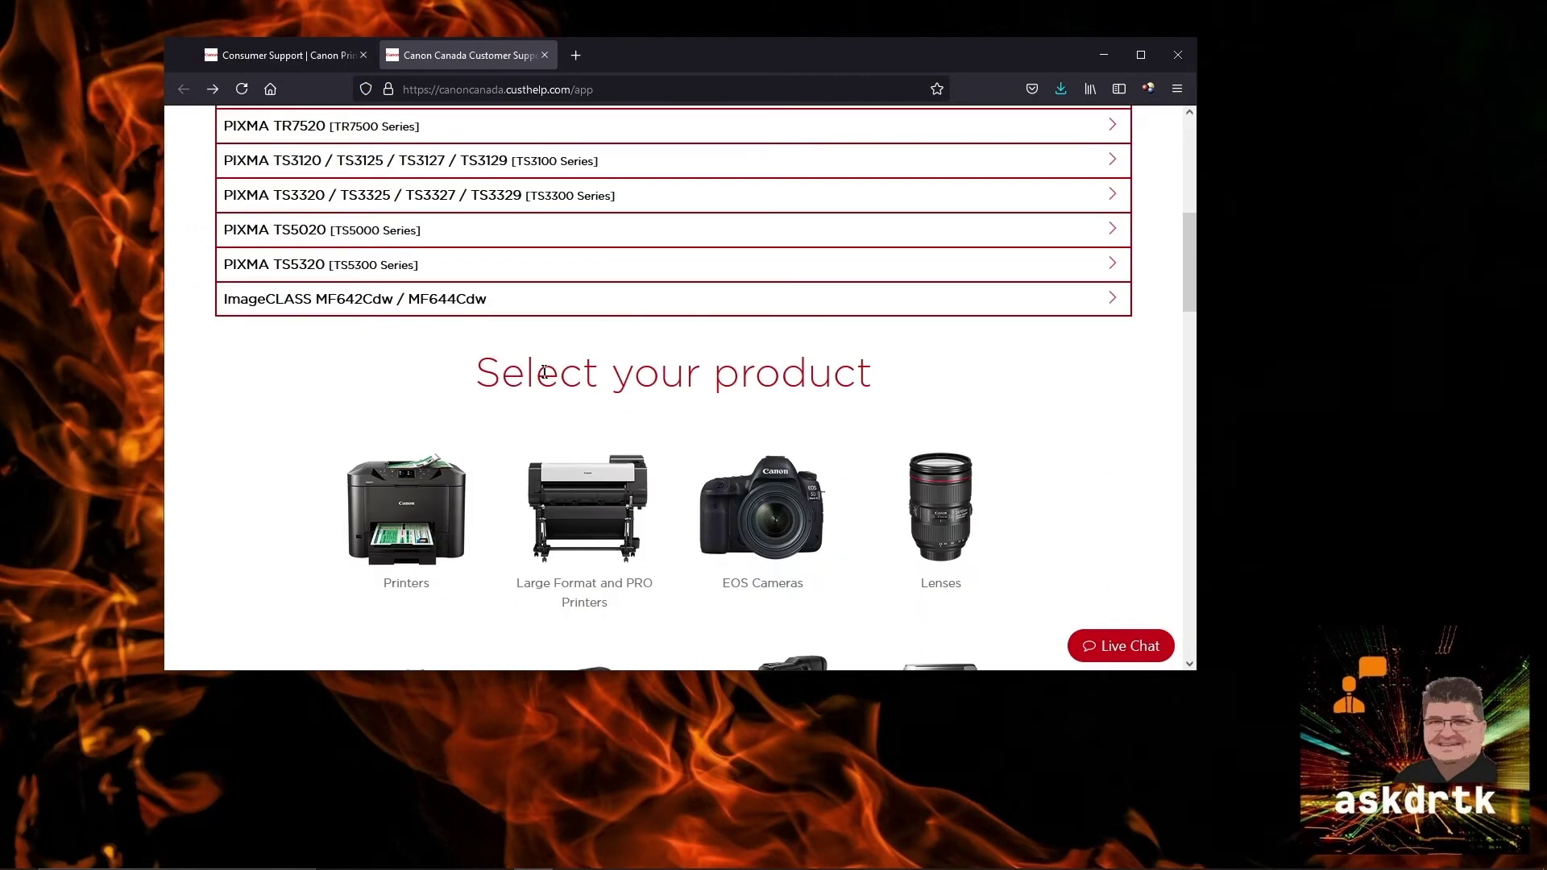
scroll(539, 371, down, 3)
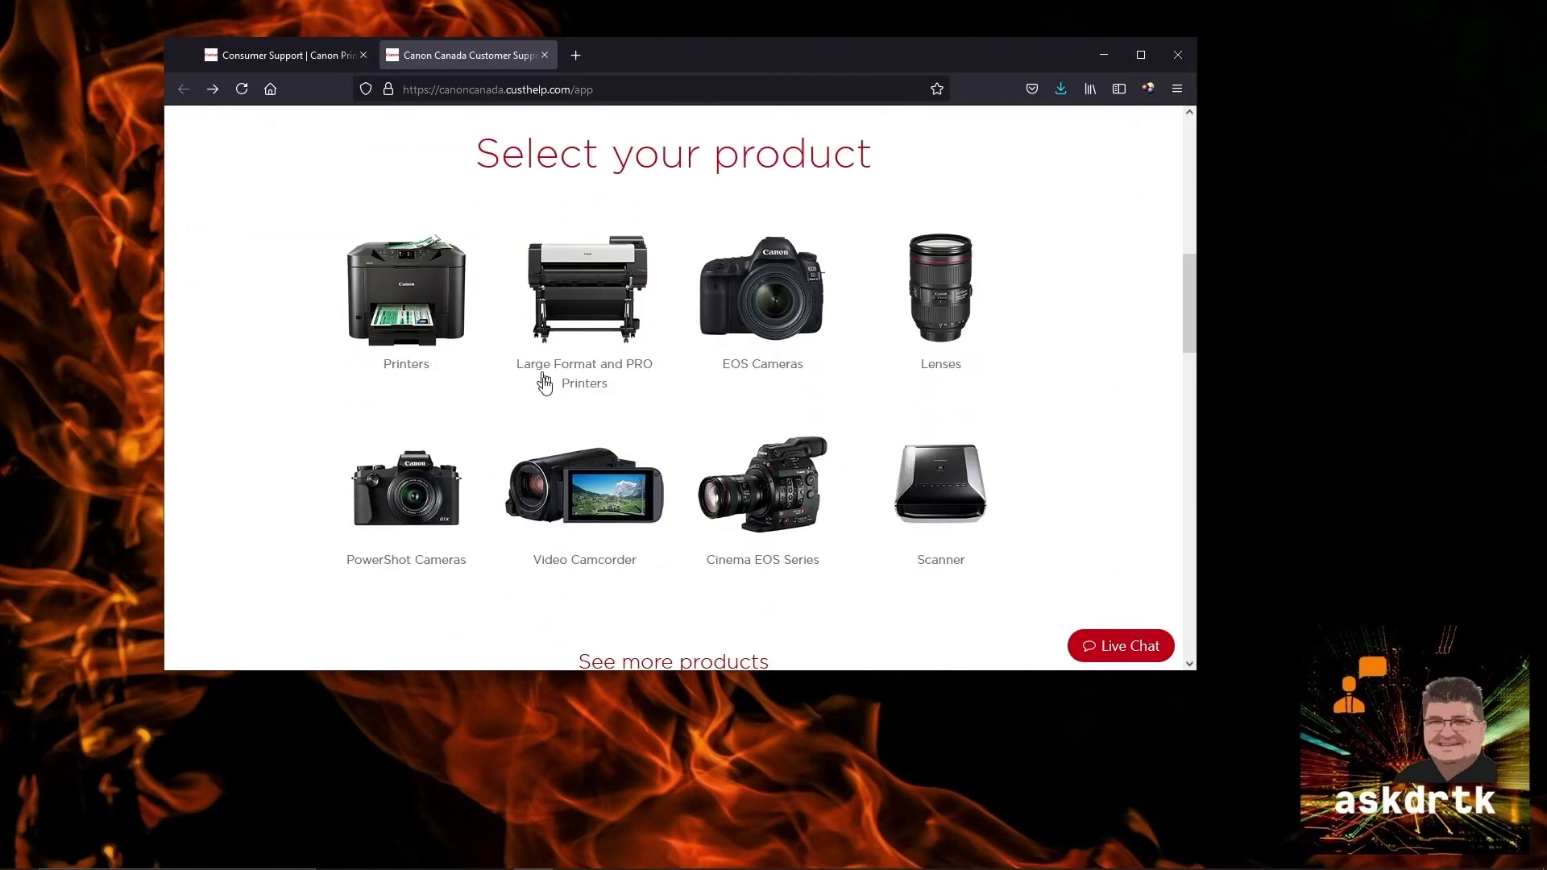
click(818, 287)
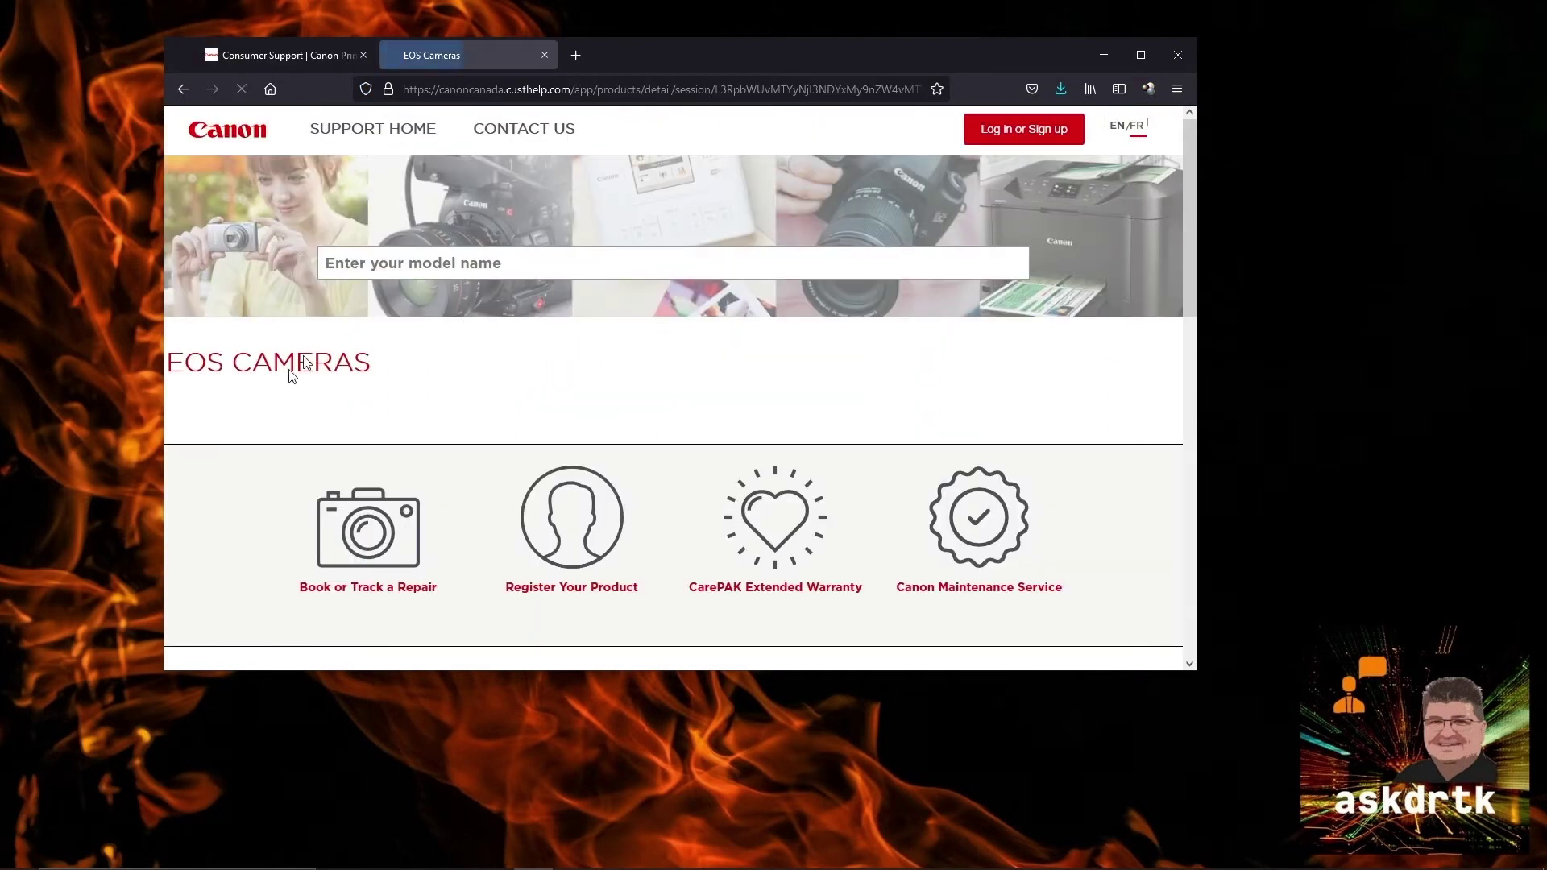
scroll(234, 459, down, 3)
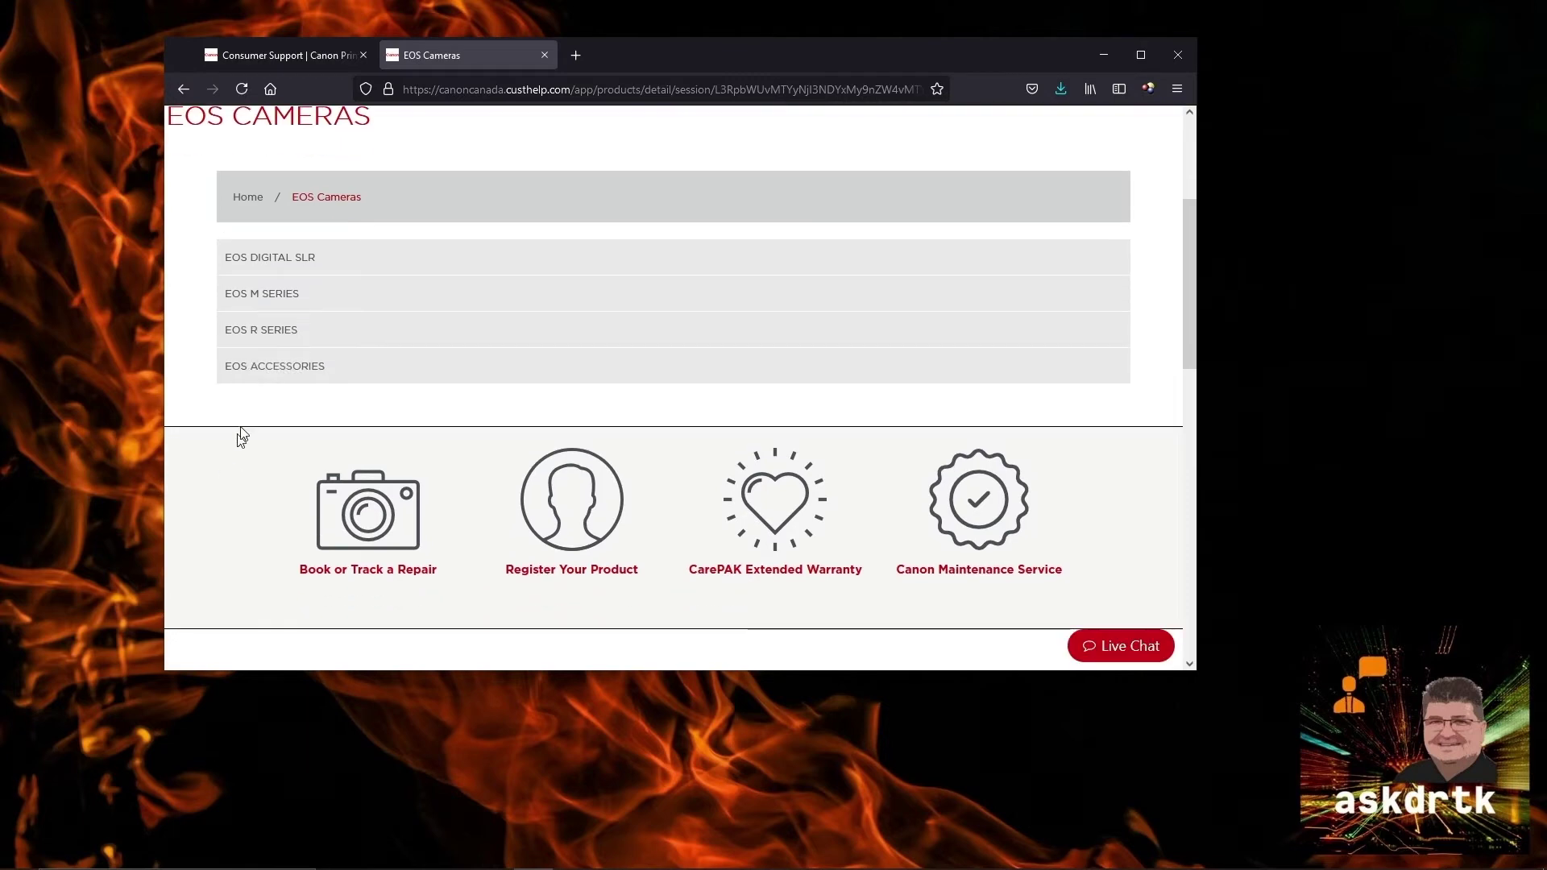
click(294, 300)
click(255, 376)
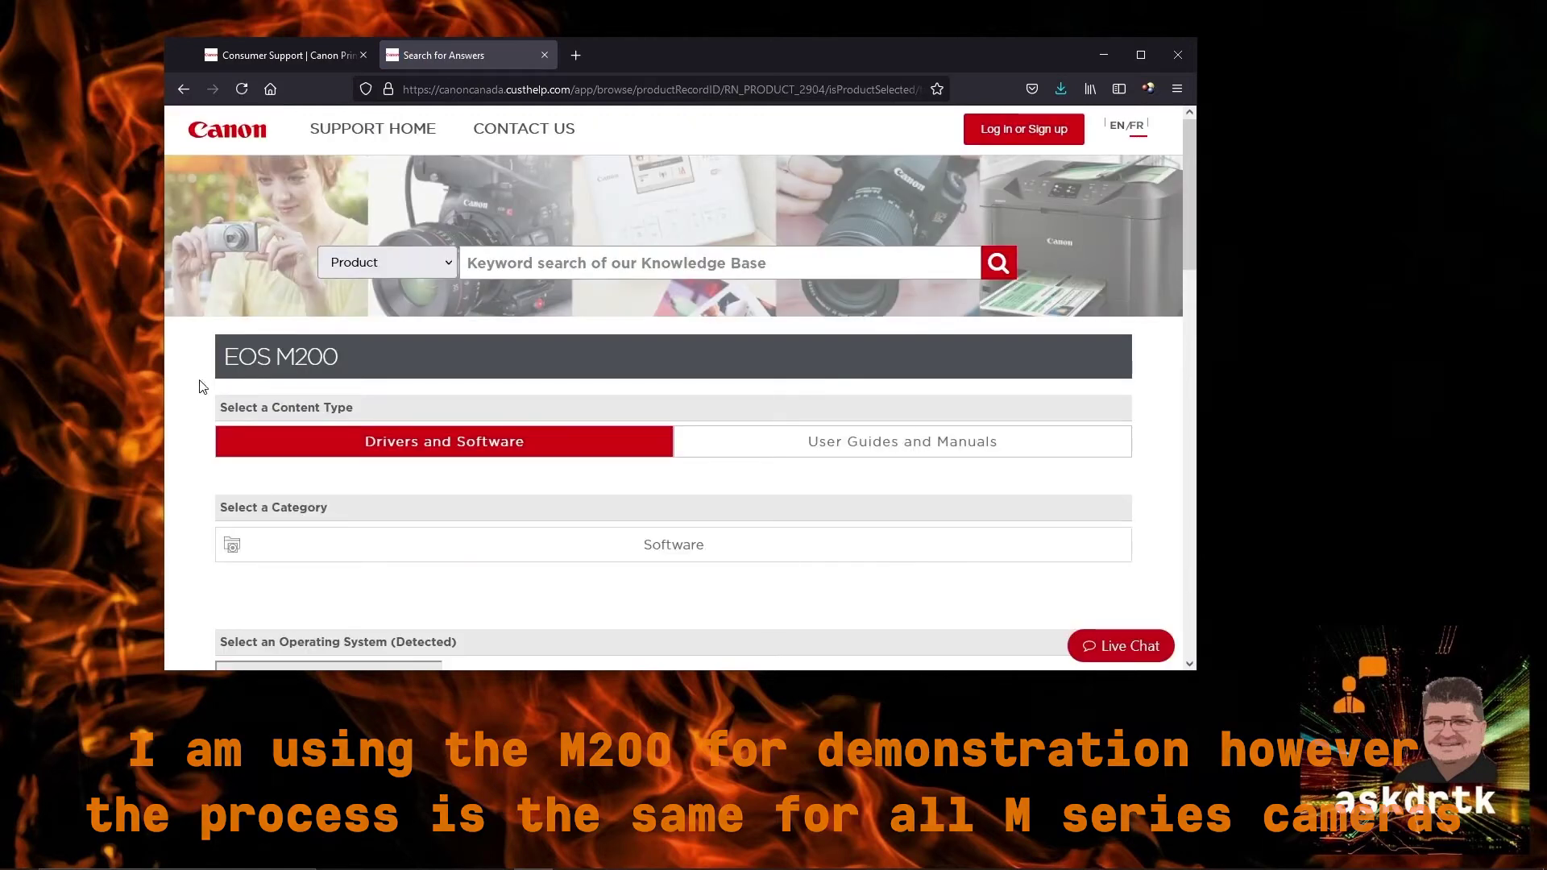
Step: Expand EOS Utility 3.13.30 and download its Windows installer package
scroll(191, 412, down, 1)
scroll(193, 414, down, 3)
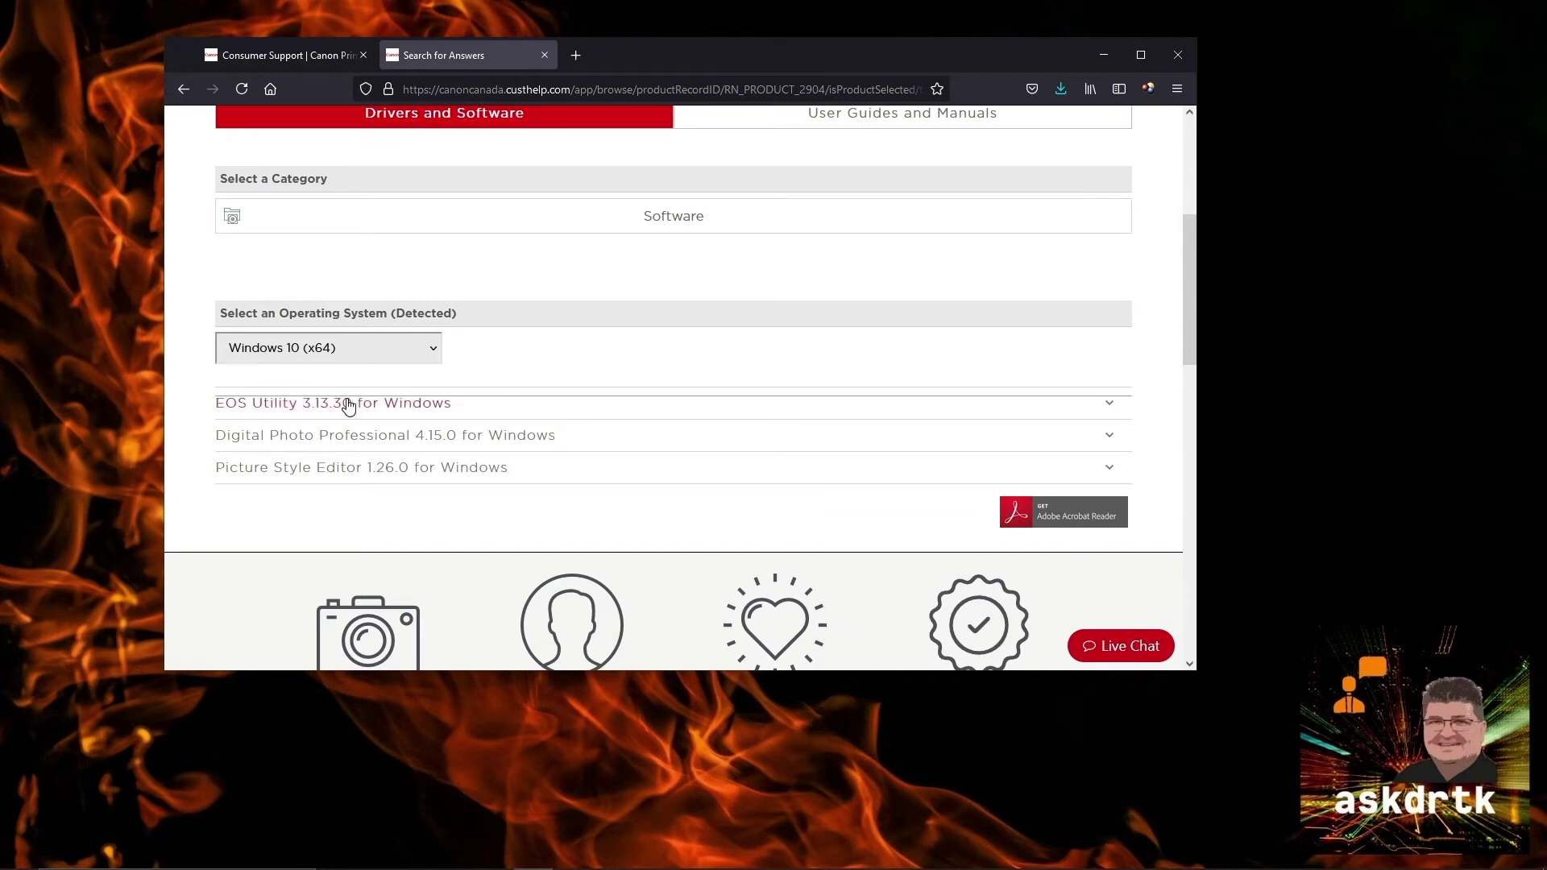
click(398, 408)
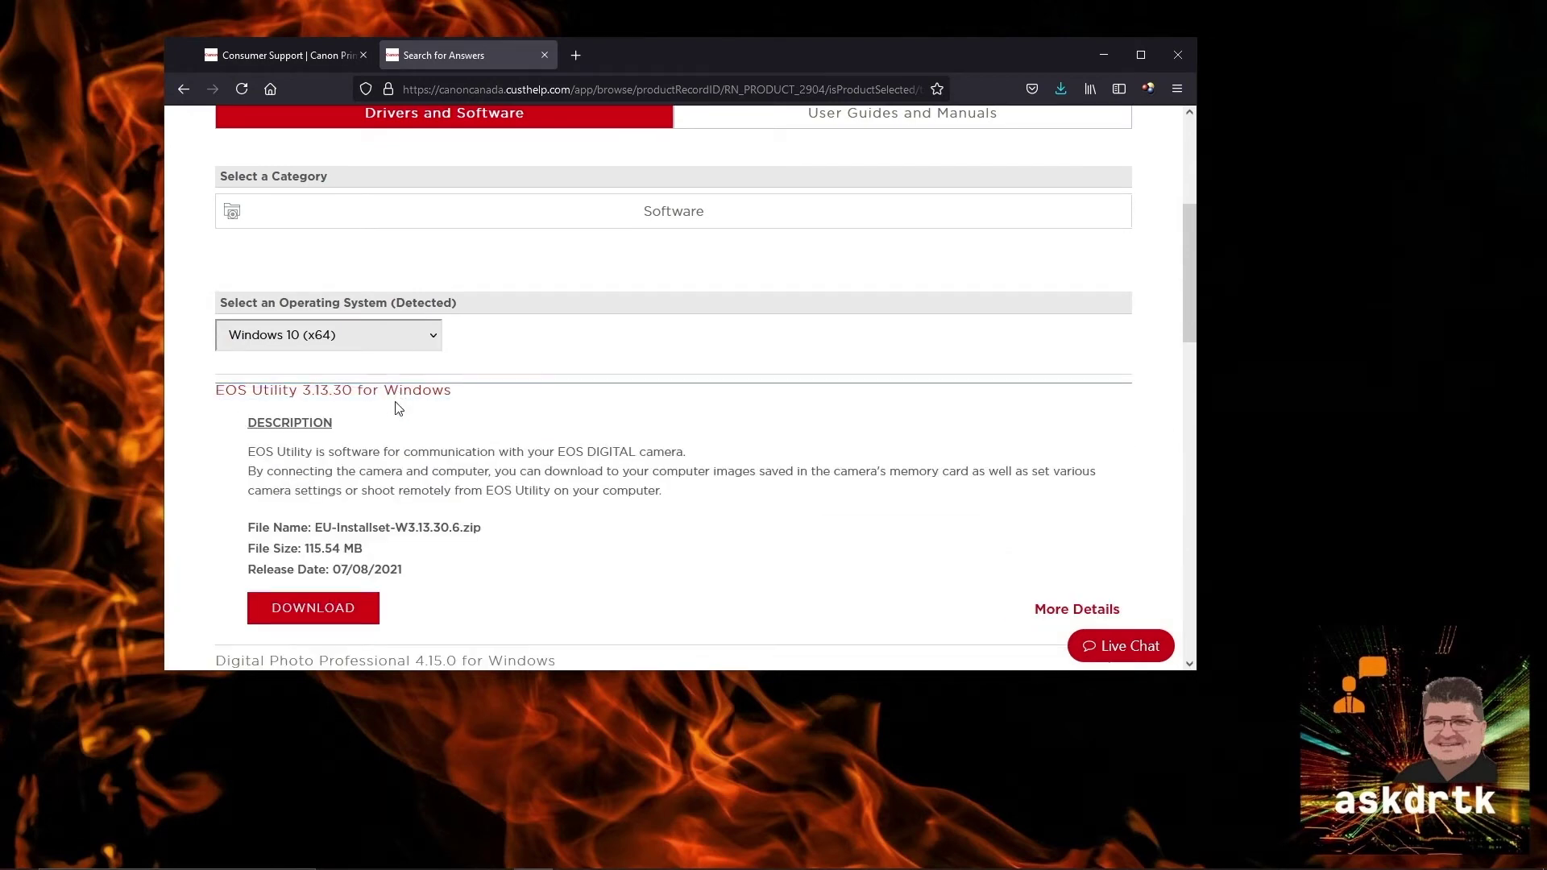
click(335, 607)
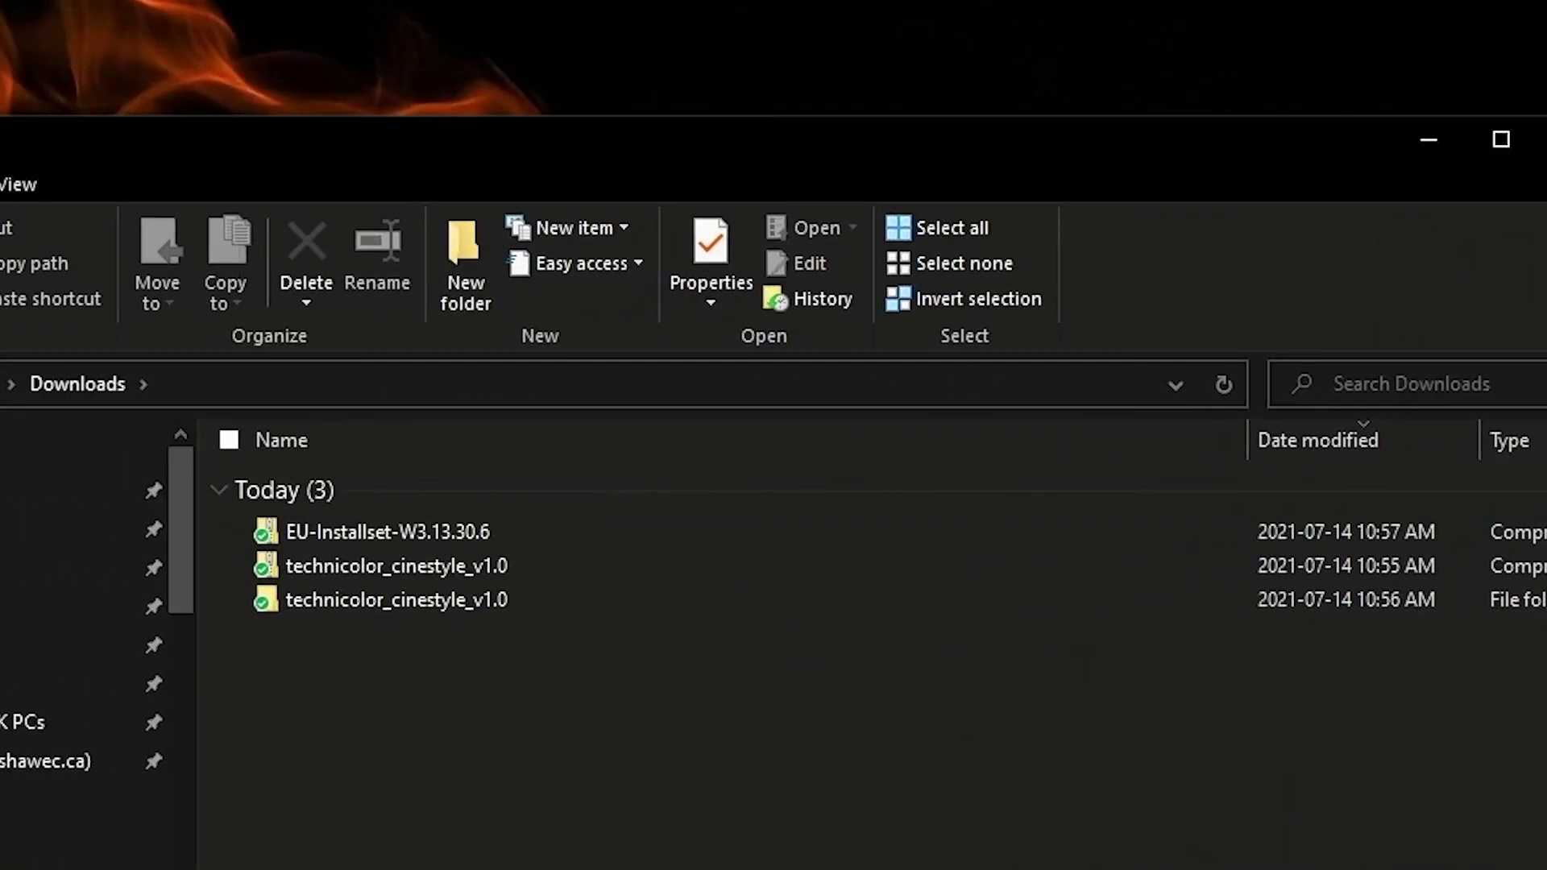
Step: Extract EU-Installset-W3.13.30.6 to the suggested folder and launch euw3.13.30-installer
right_click(397, 530)
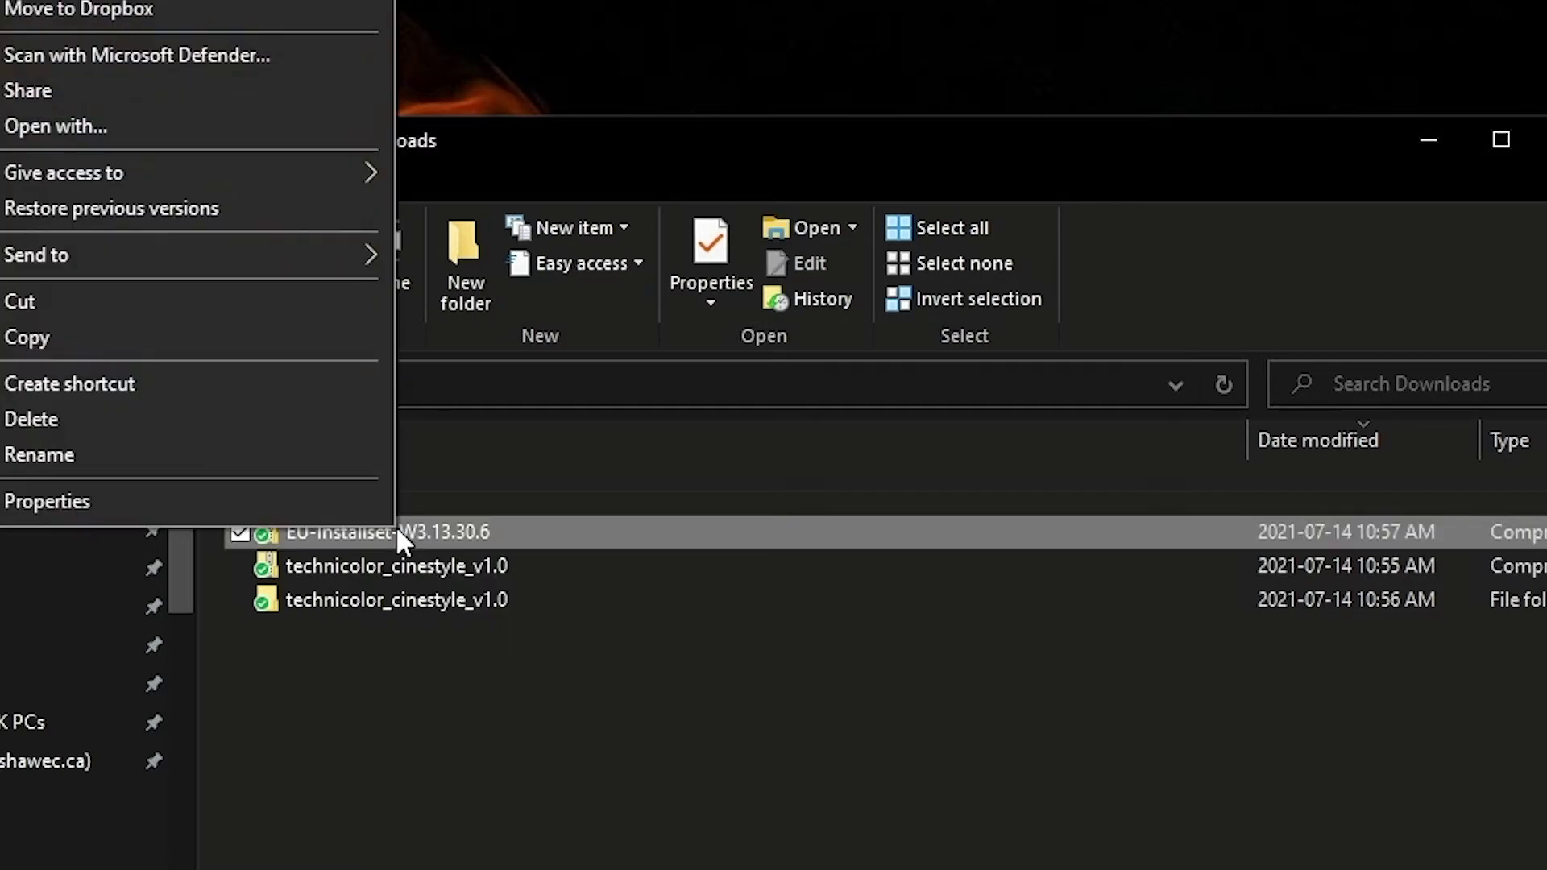
click(80, 2)
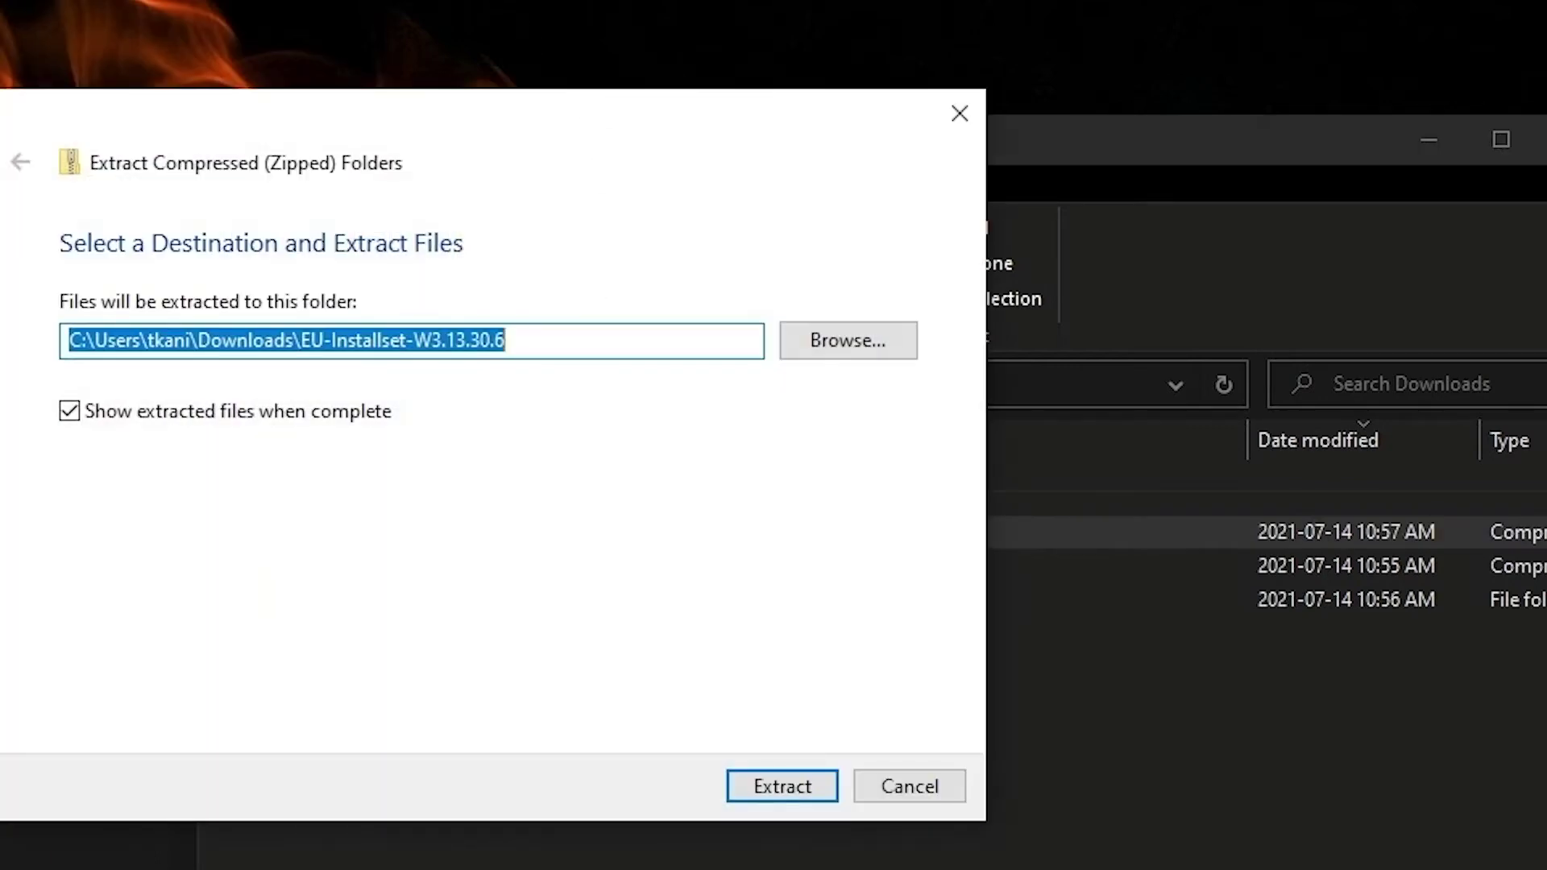
click(800, 798)
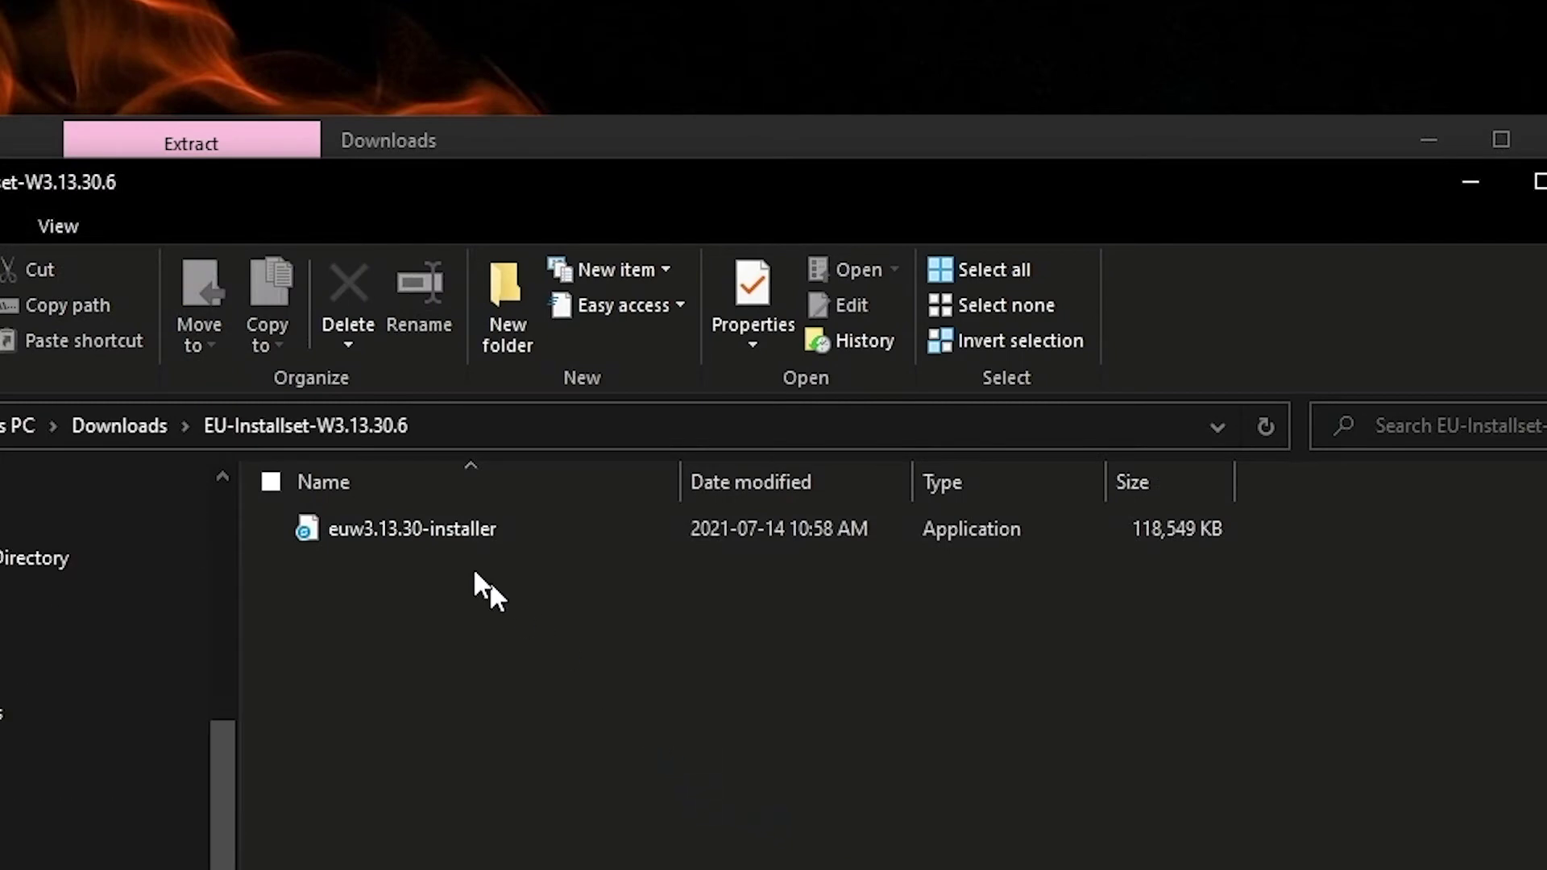
double_click(433, 530)
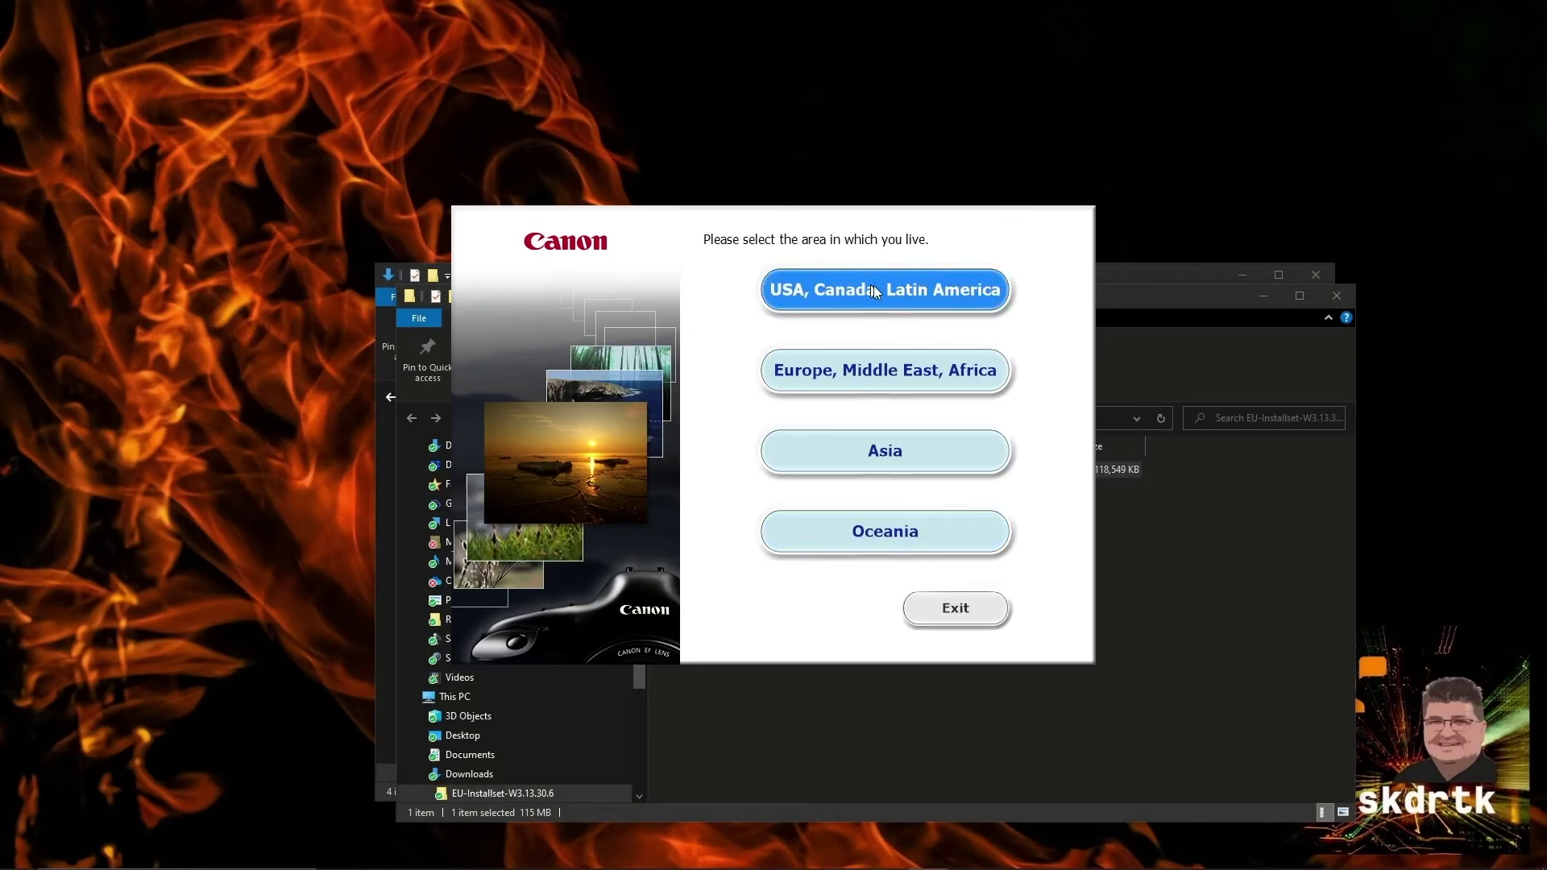
Step: Choose region USA, Canada, Latin America, country Canada and language English, then acknowledge the install notice
click(884, 291)
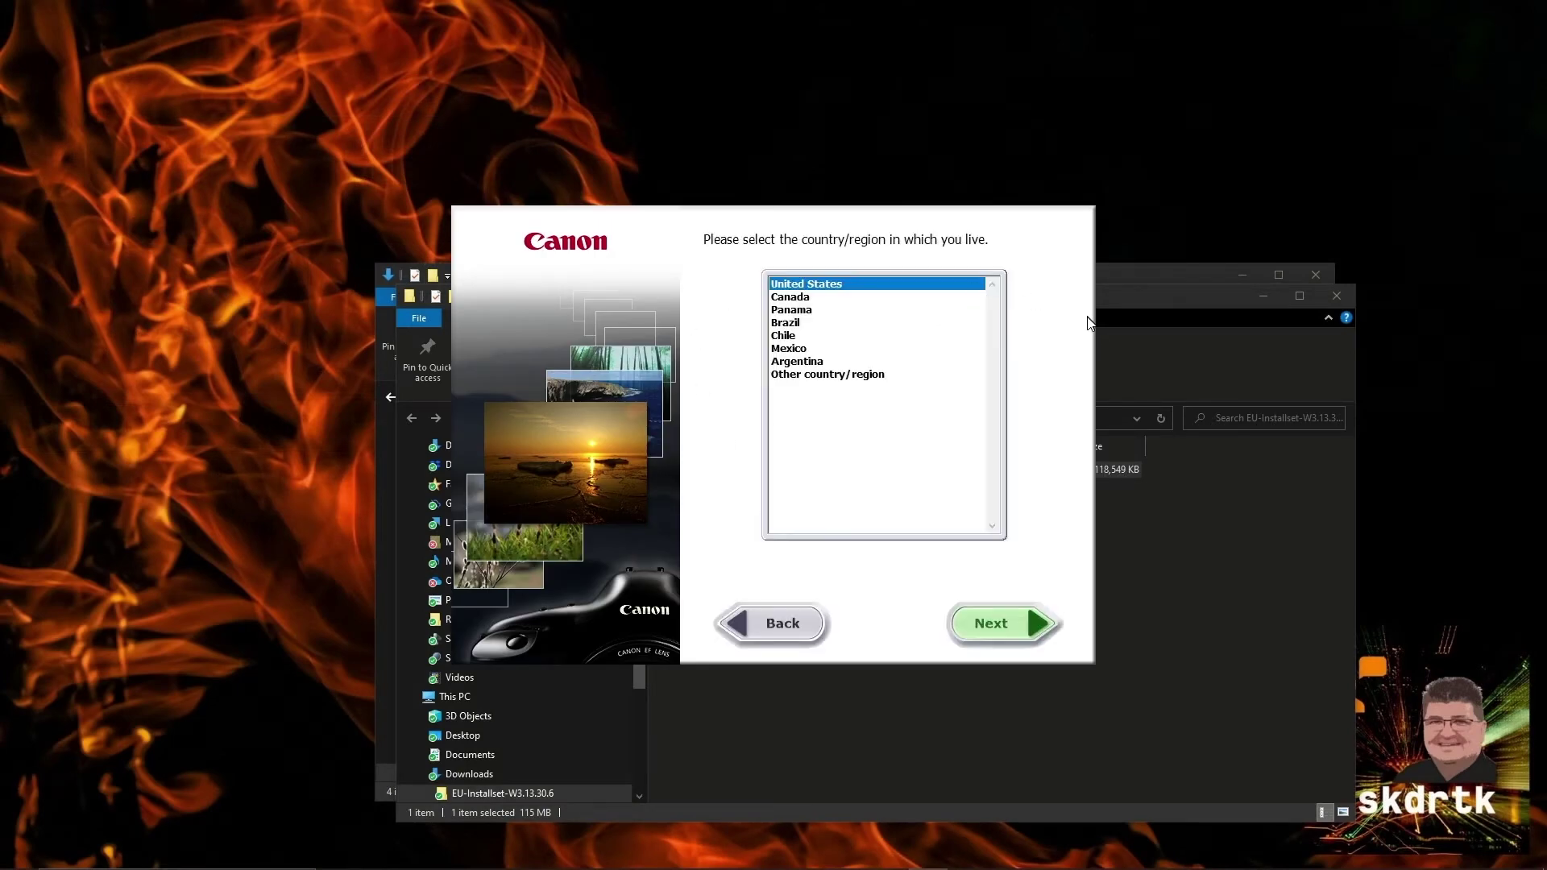
click(797, 297)
click(999, 623)
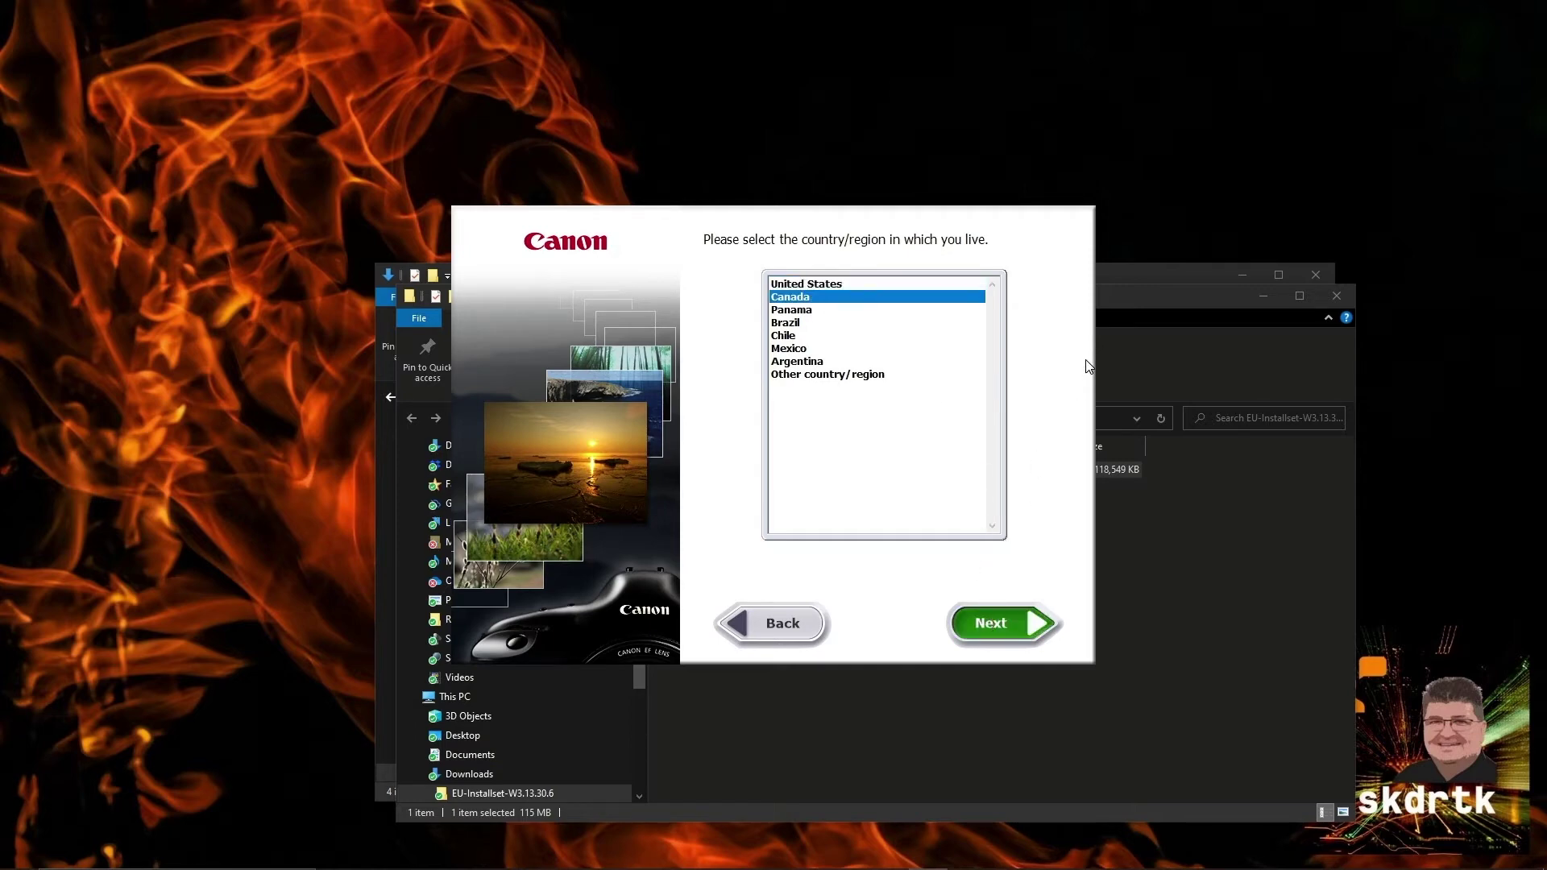
click(915, 292)
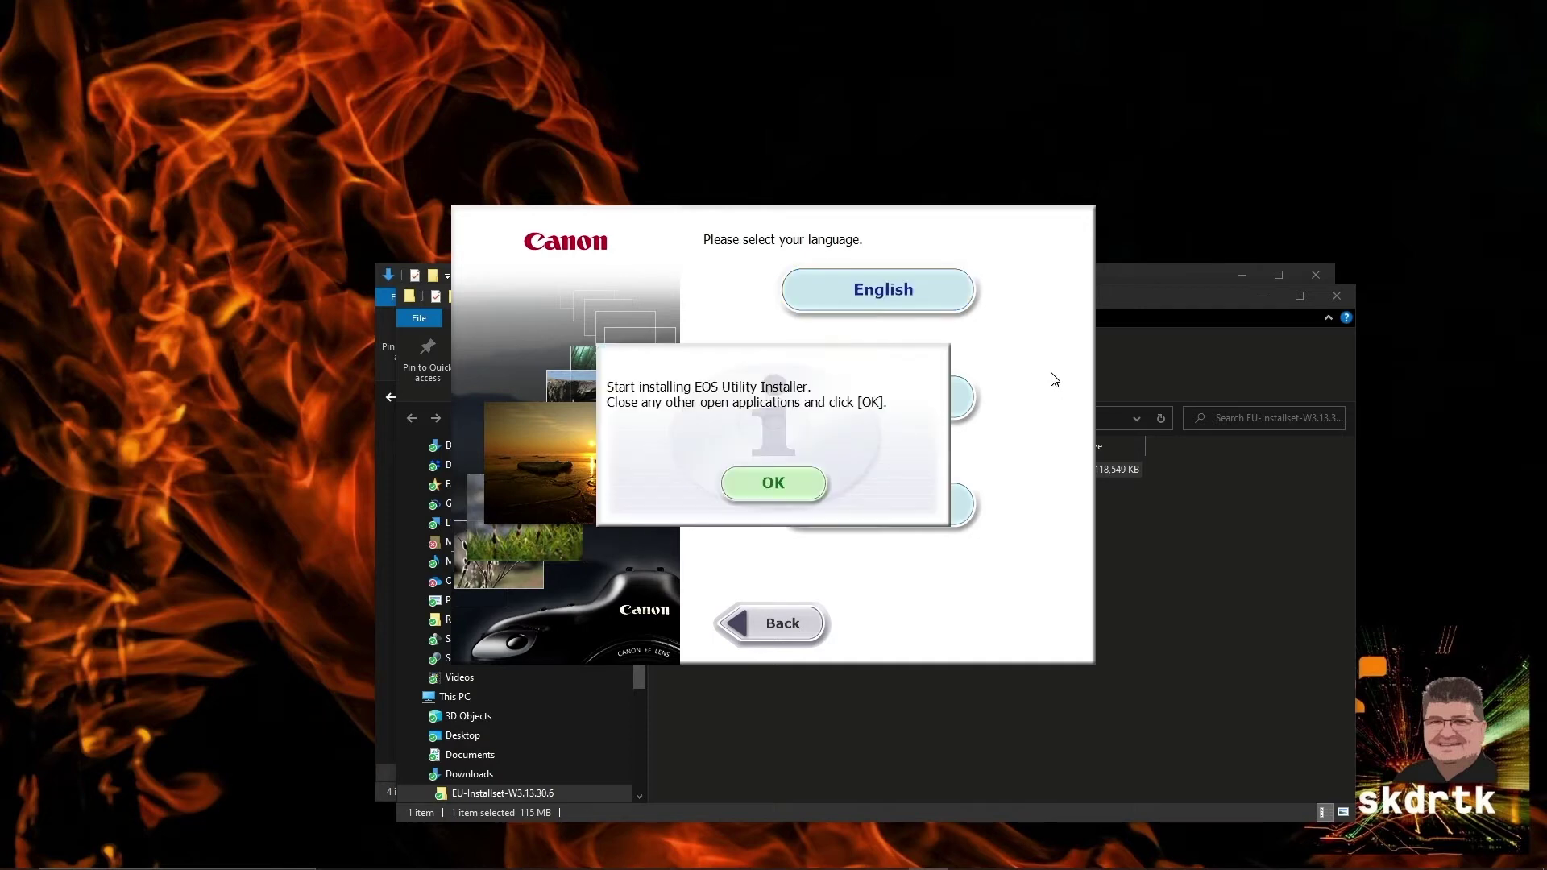
click(790, 488)
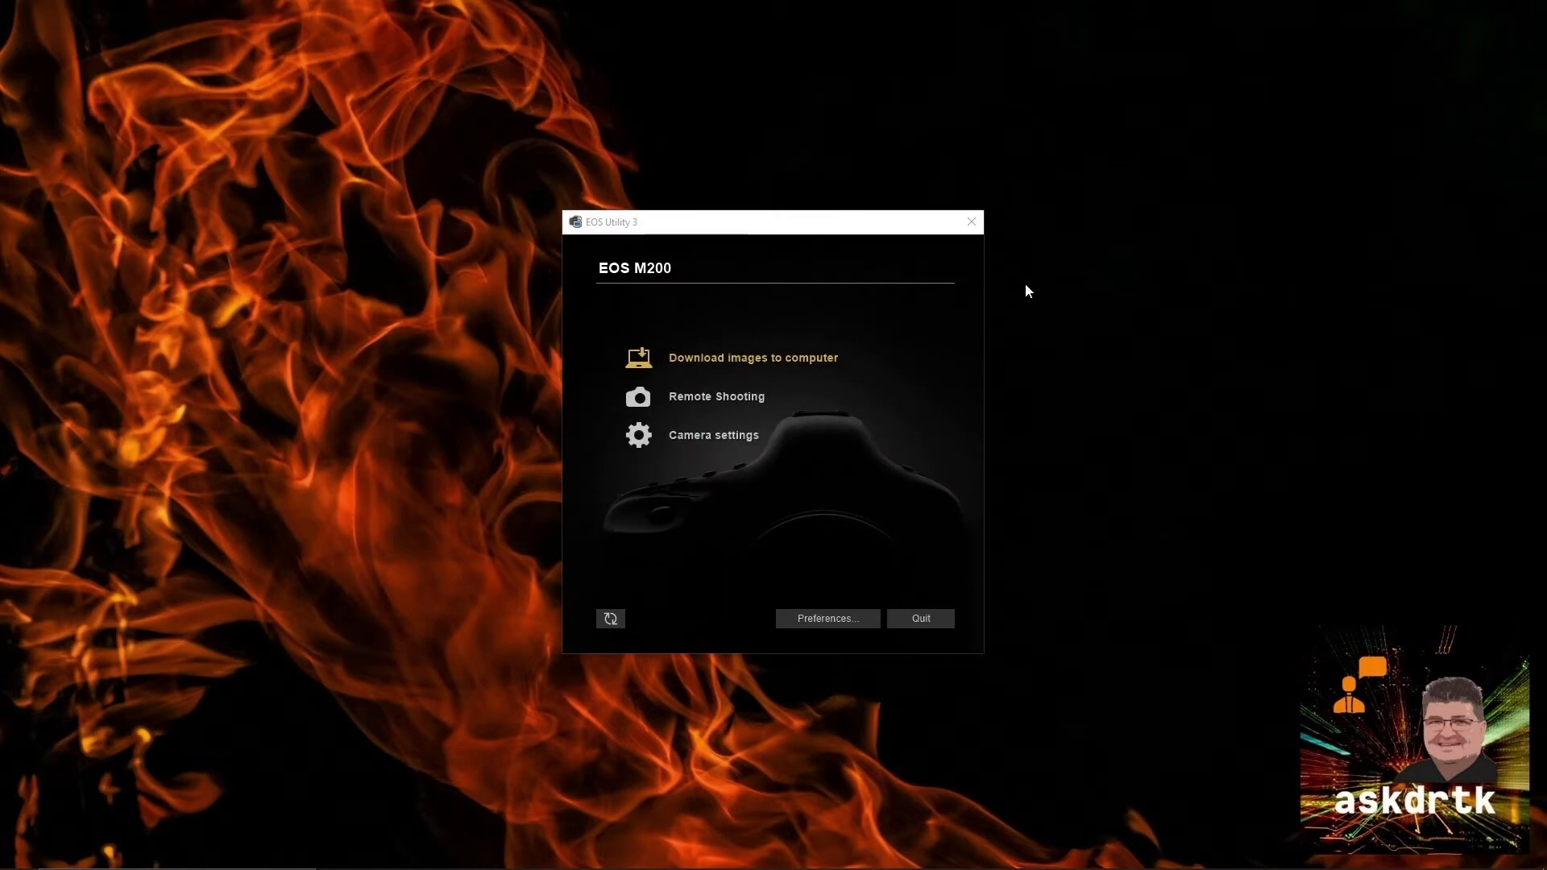
Step: Open Camera settings > Register Picture Style File, select User Def. 2 and browse for a file
click(728, 435)
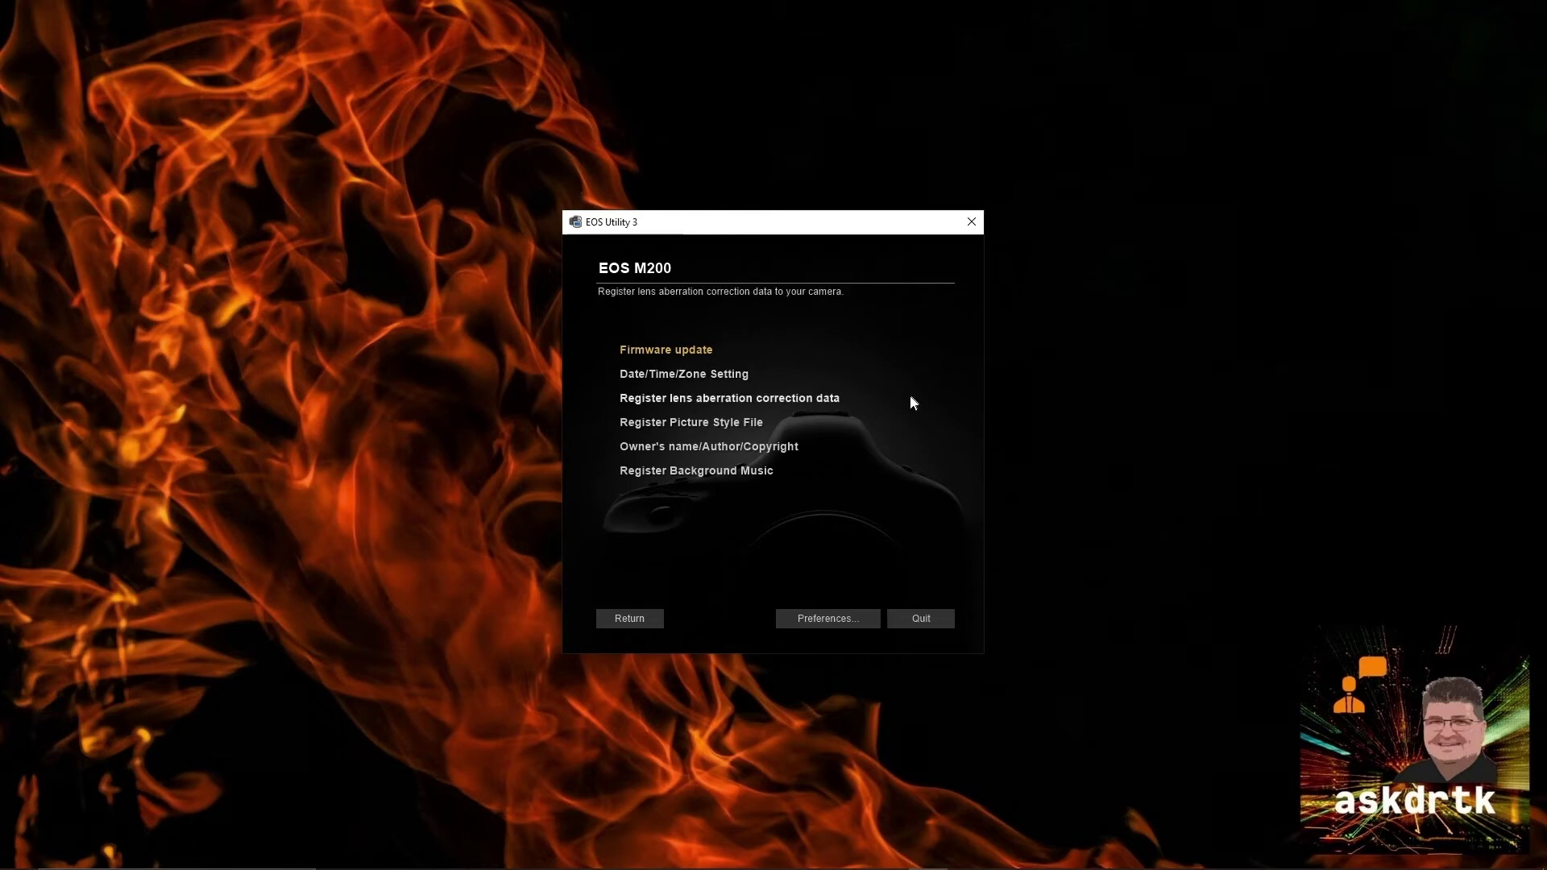
click(700, 424)
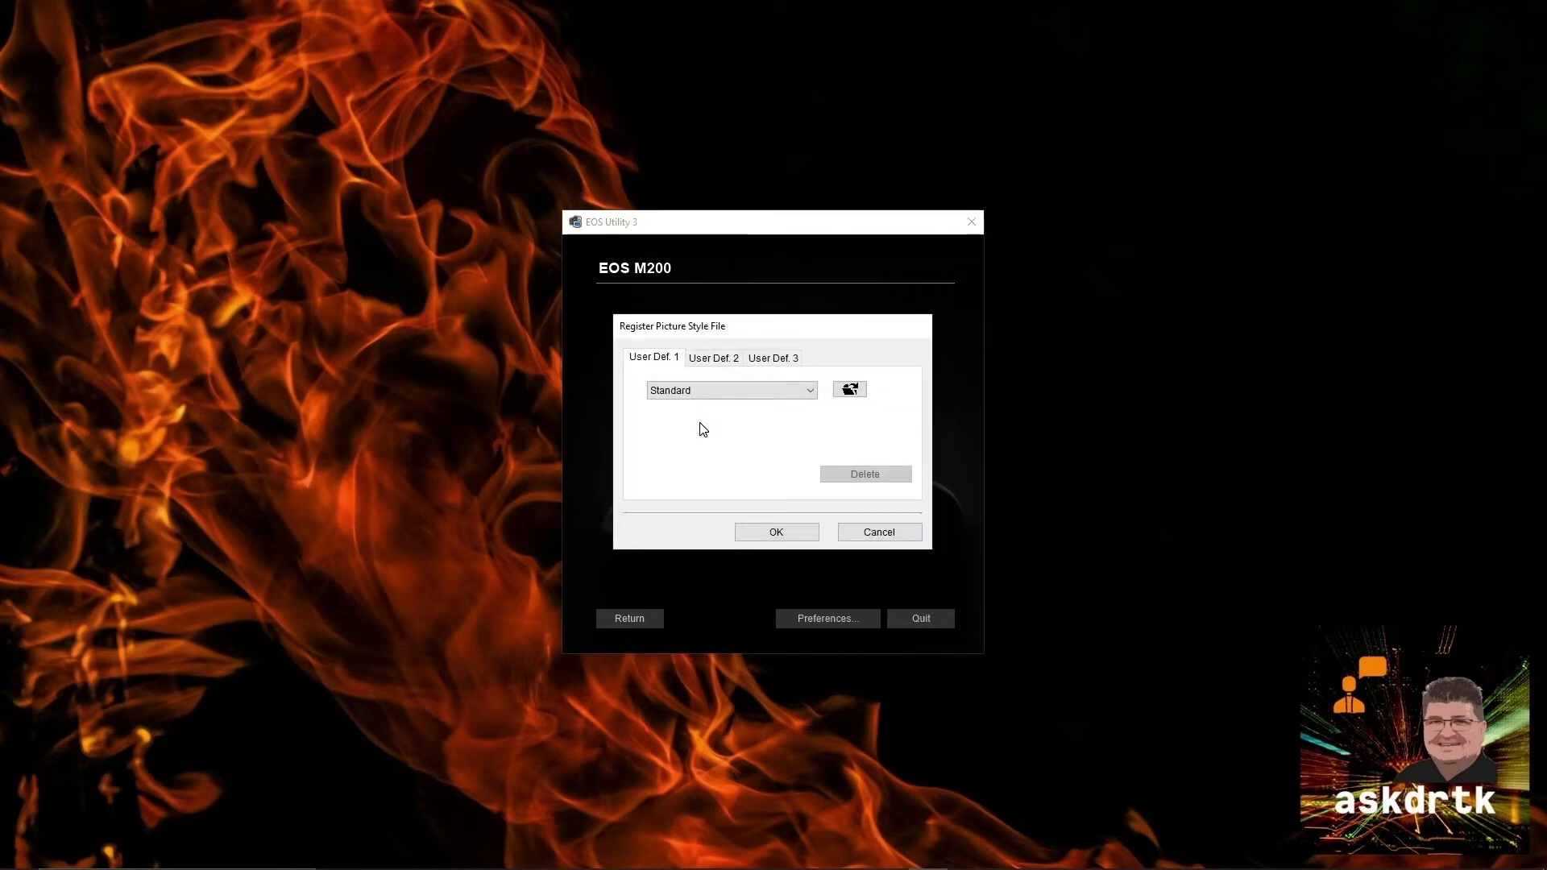
click(716, 361)
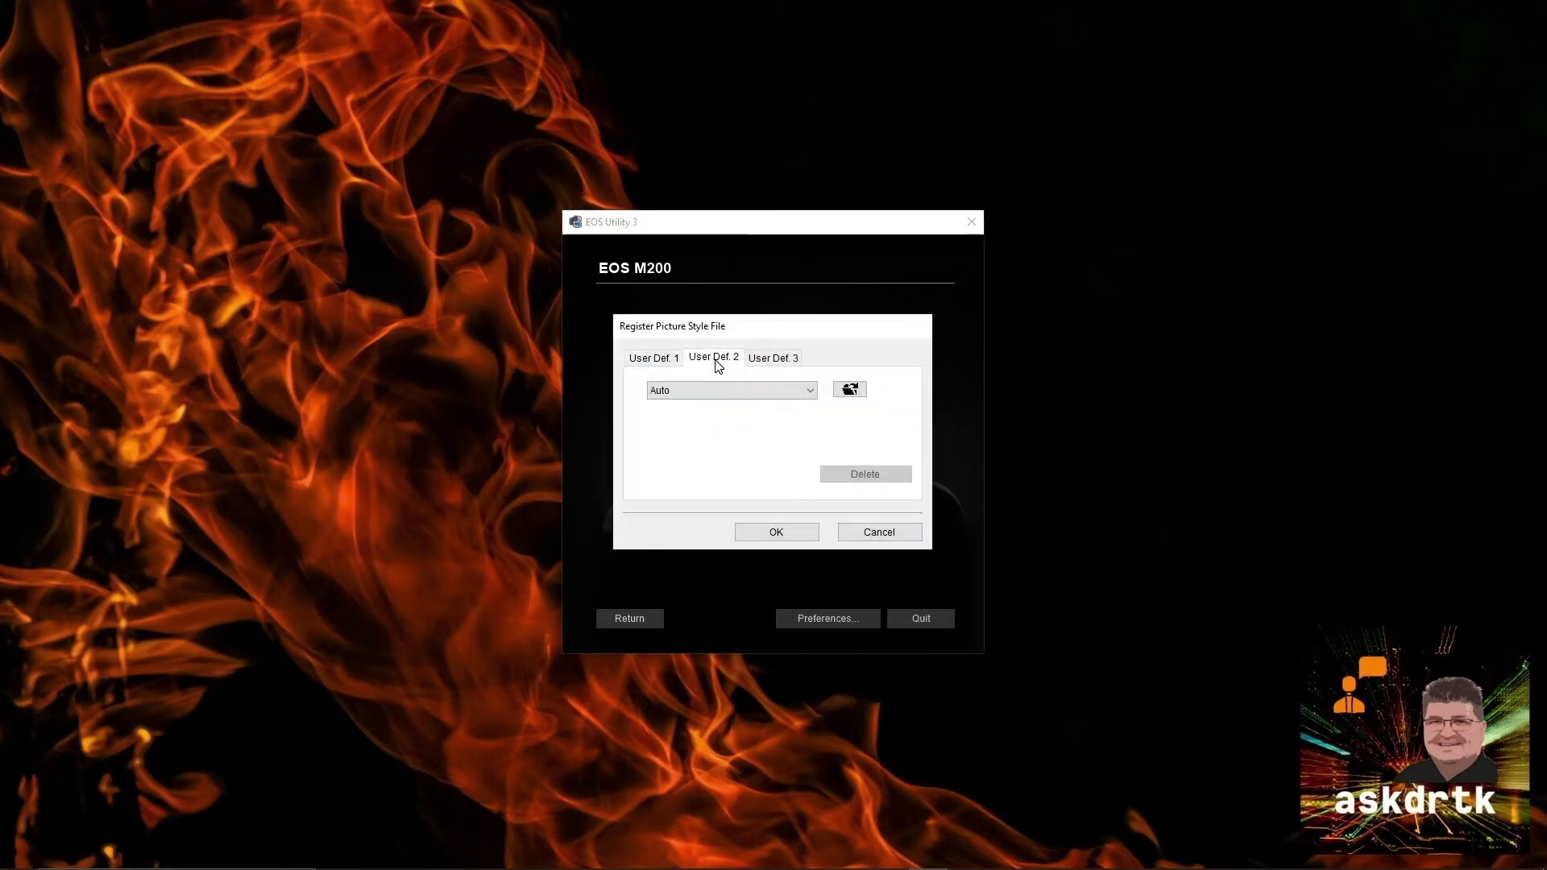
click(850, 391)
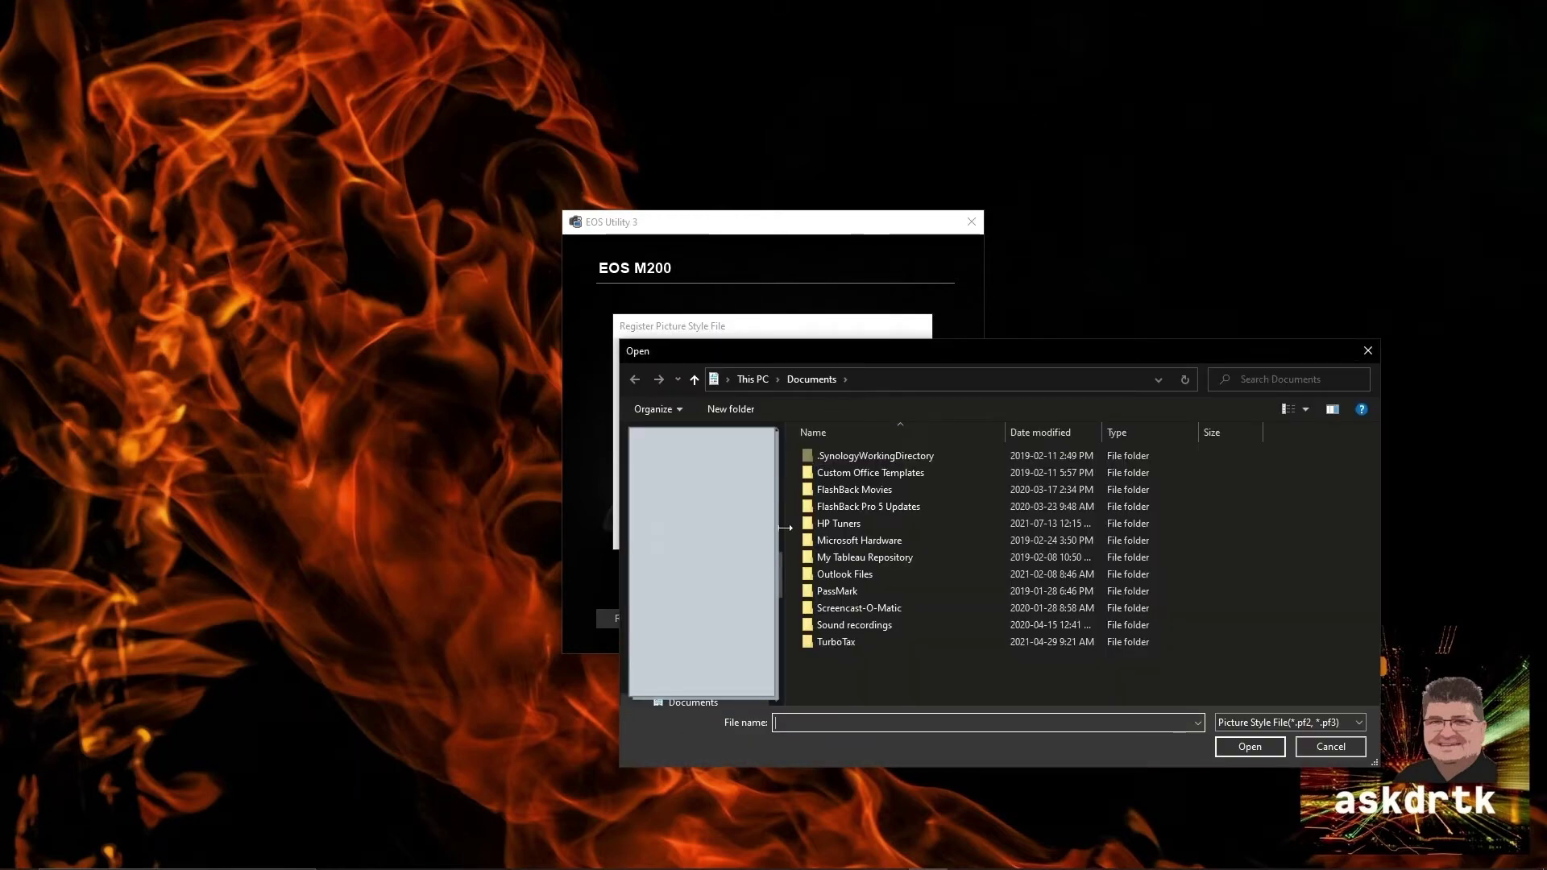
Step: Load Technicolor_CineStyle_v1.0.pf2 from the downloaded folder and register it to User Def. 2
click(721, 702)
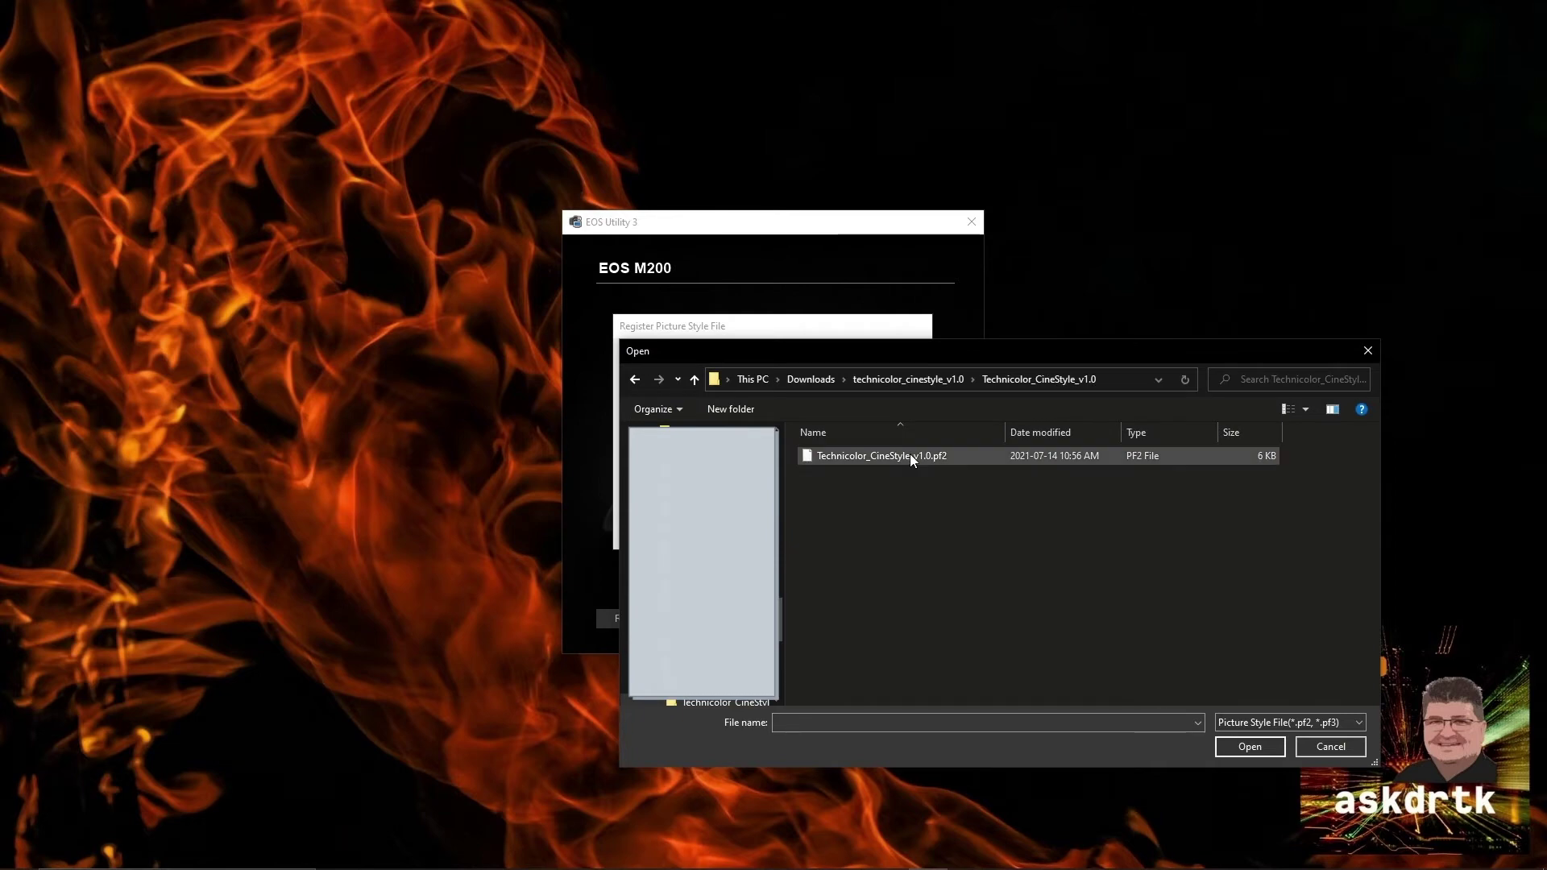
click(911, 458)
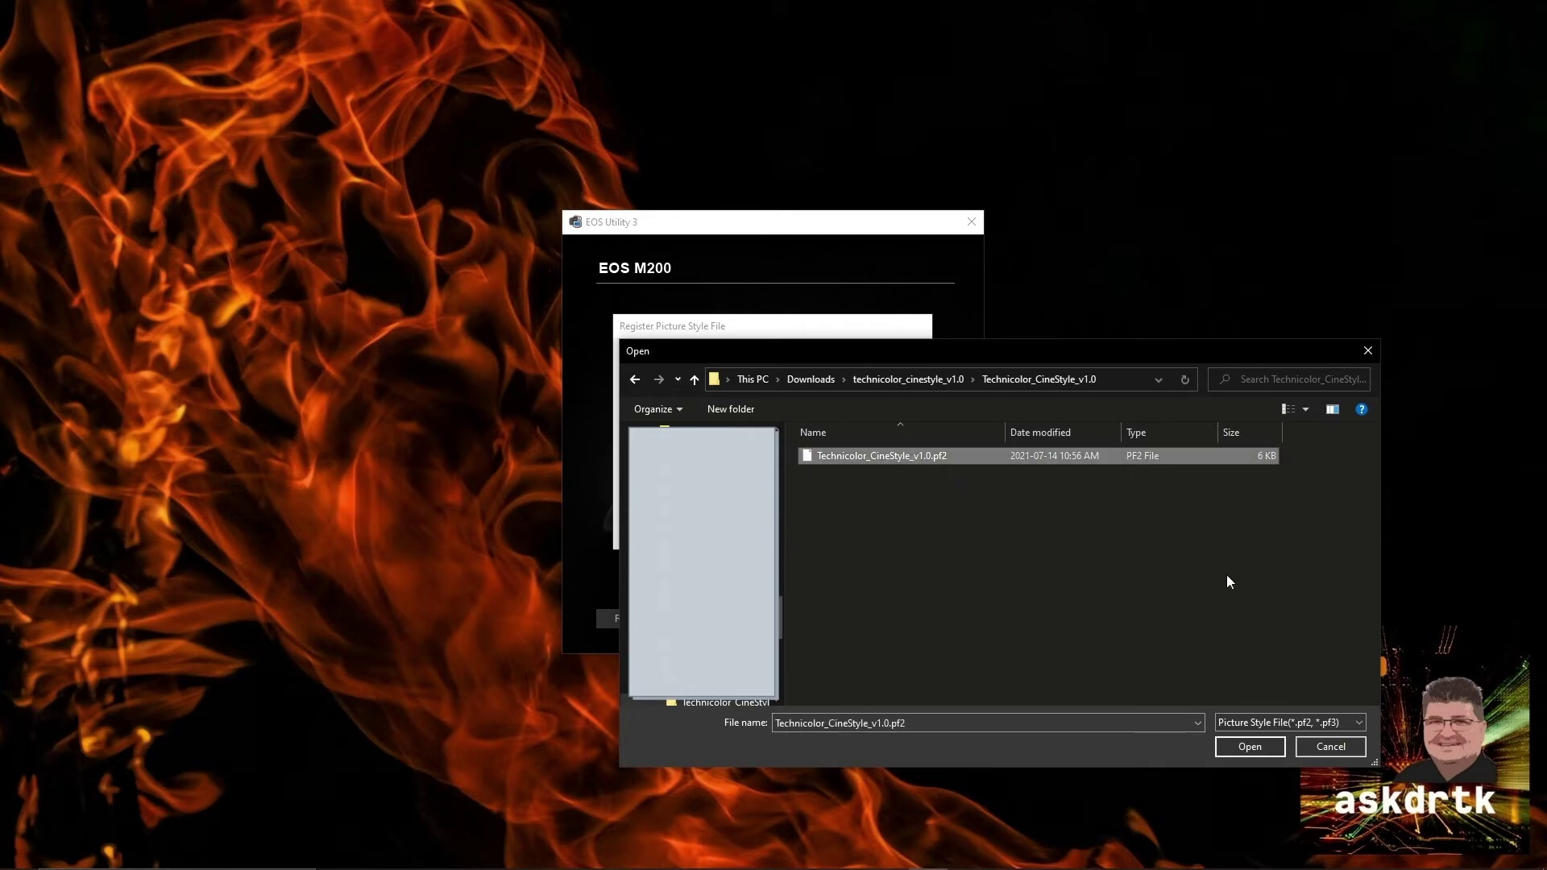
key(Return)
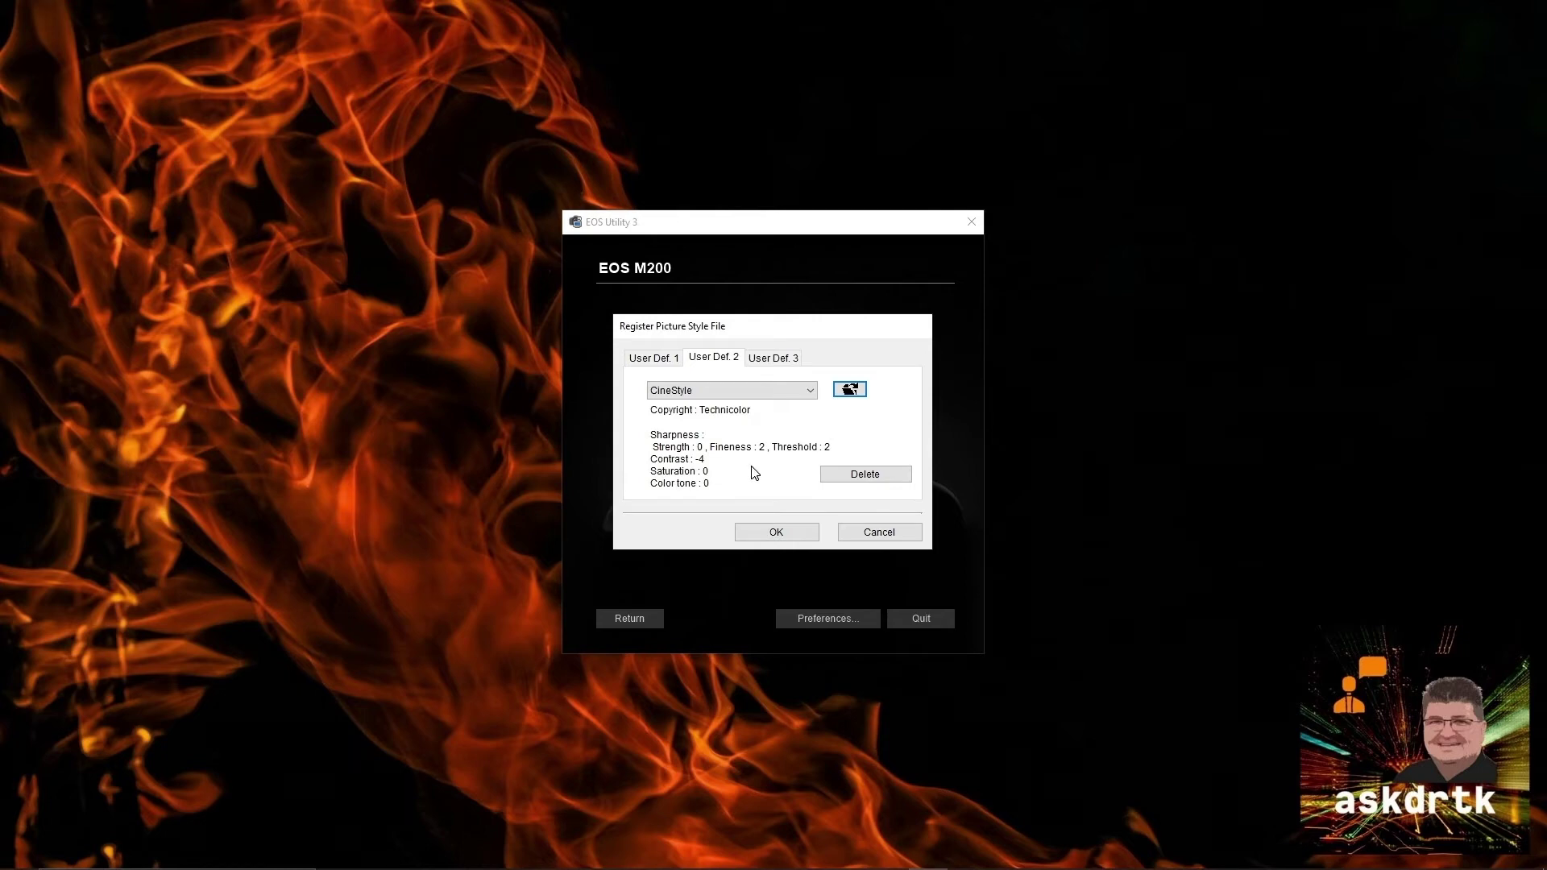
click(782, 533)
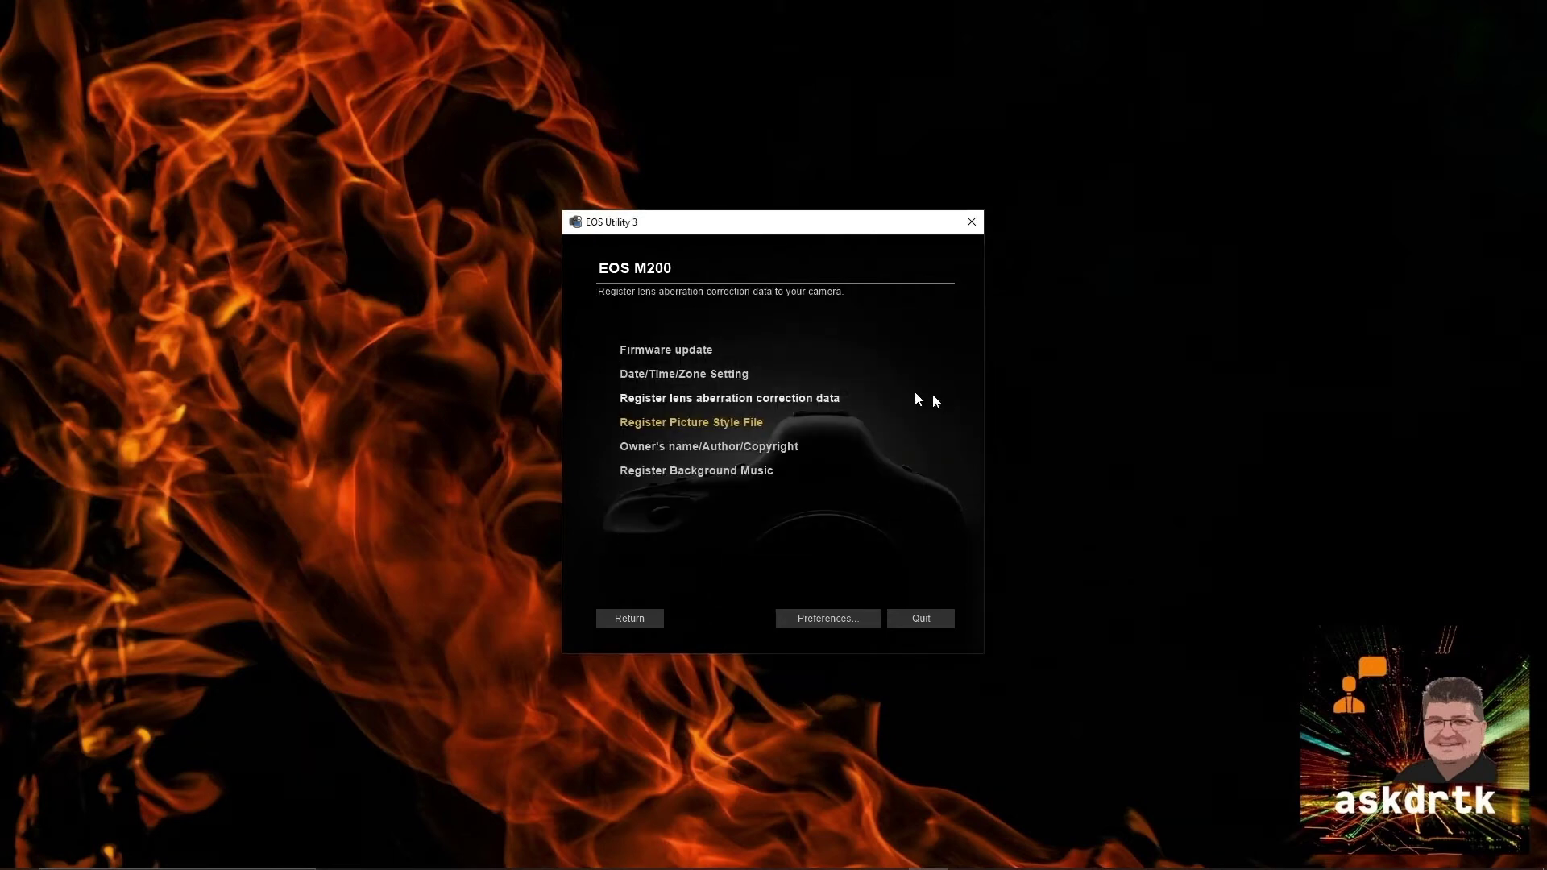
Step: Quit EOS Utility 3
click(927, 619)
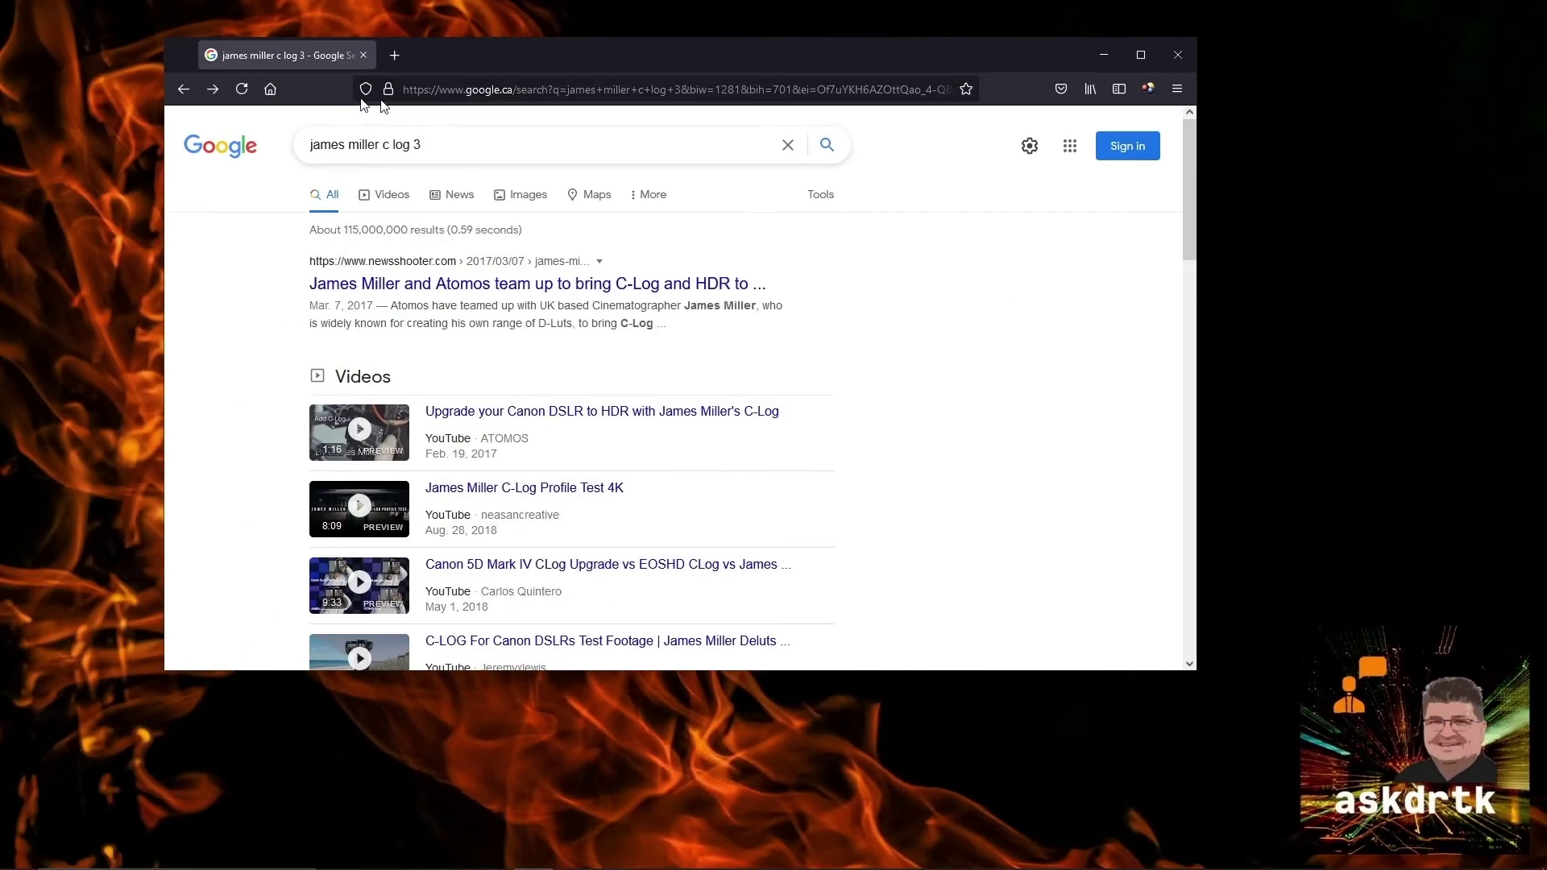
Step: Open the DELUTS | LOOK LIBRARY | CANON result and scroll to its CLOG3 .pf3 profile list
scroll(276, 304, down, 10)
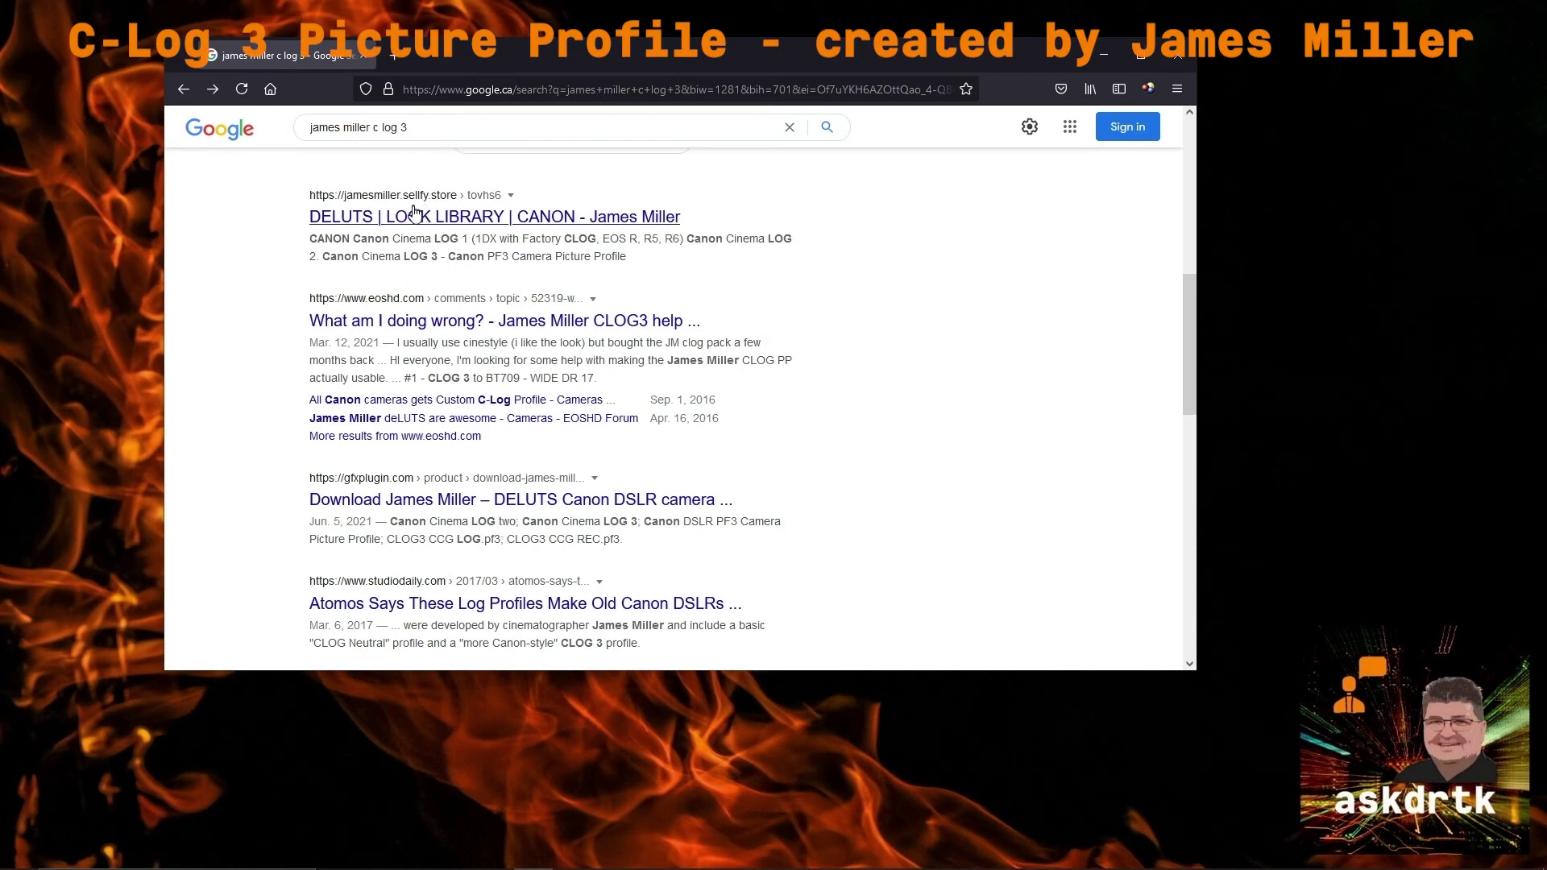
click(435, 224)
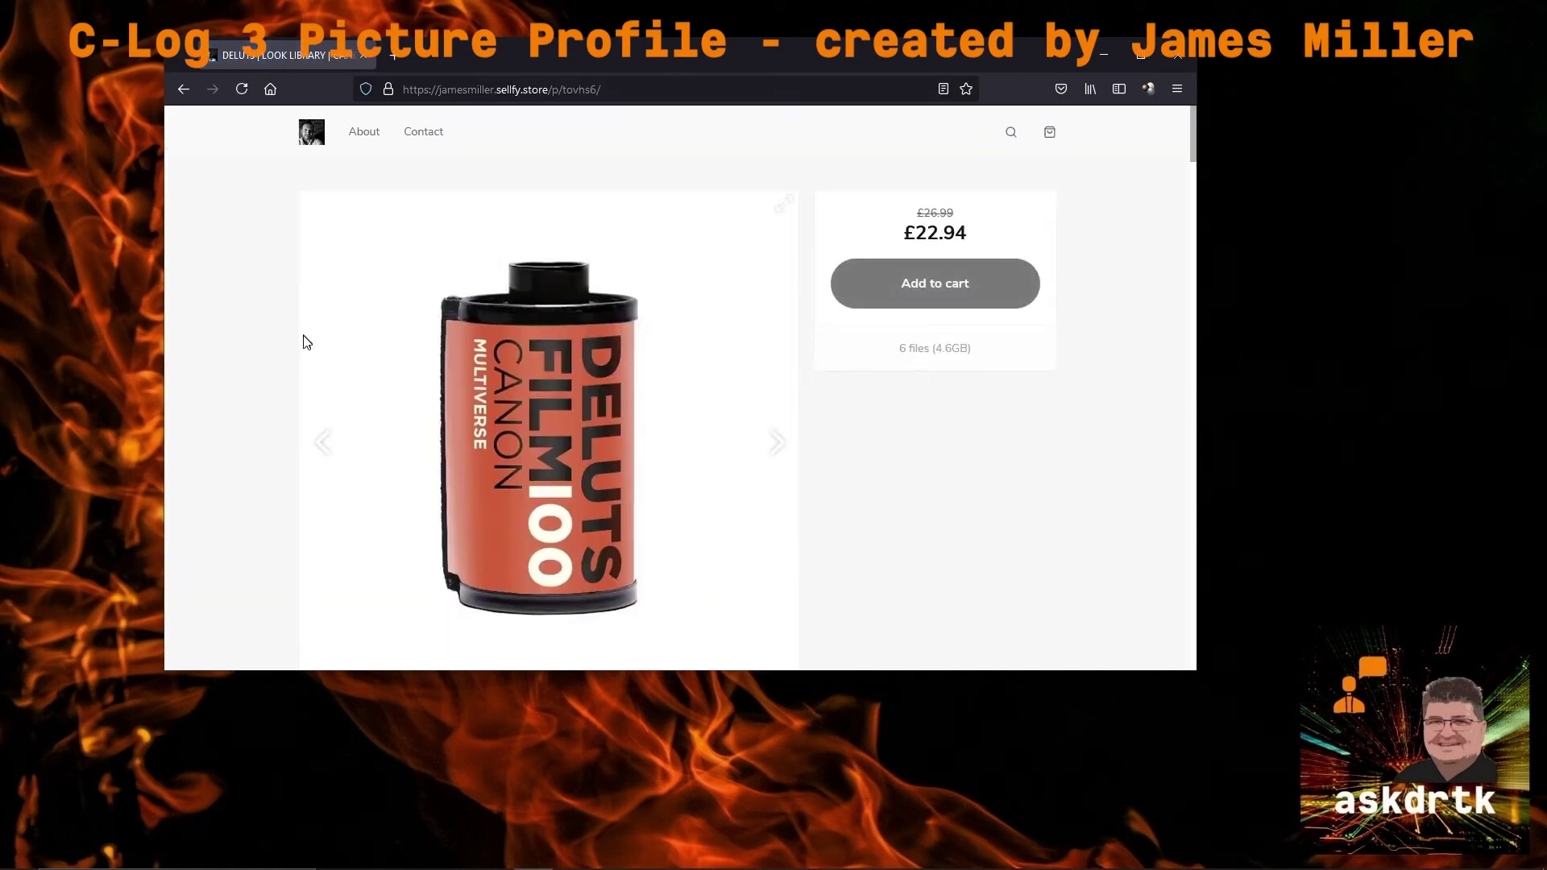
scroll(304, 345, down, 5)
scroll(323, 419, down, 1)
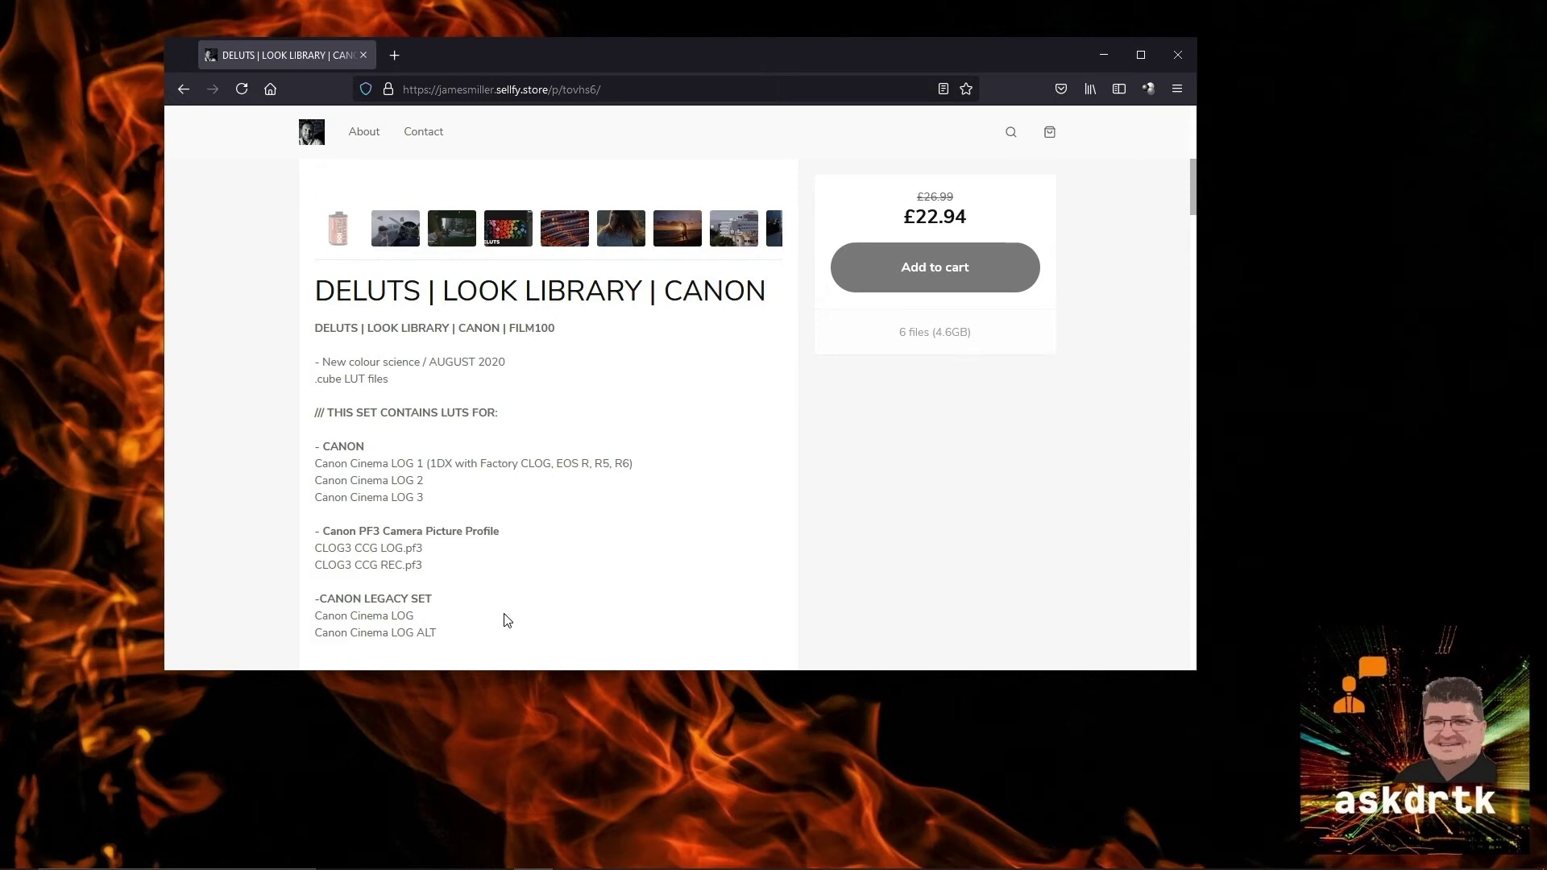
Step: Add the DELUTS Canon look library to the cart and decline the bundle upgrade offer
click(969, 269)
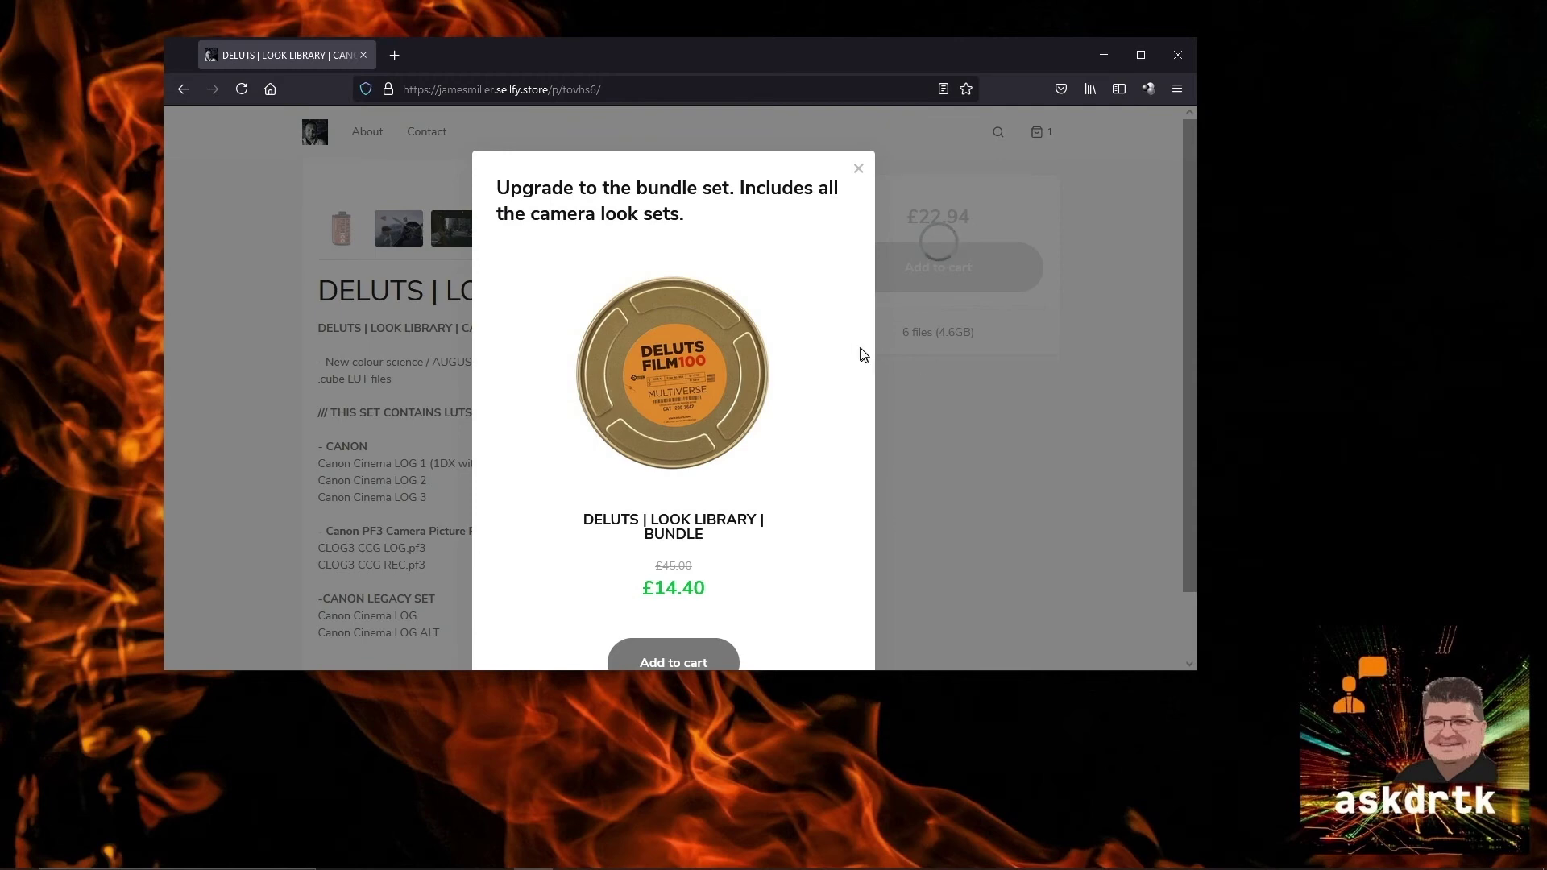
scroll(850, 343, down, 2)
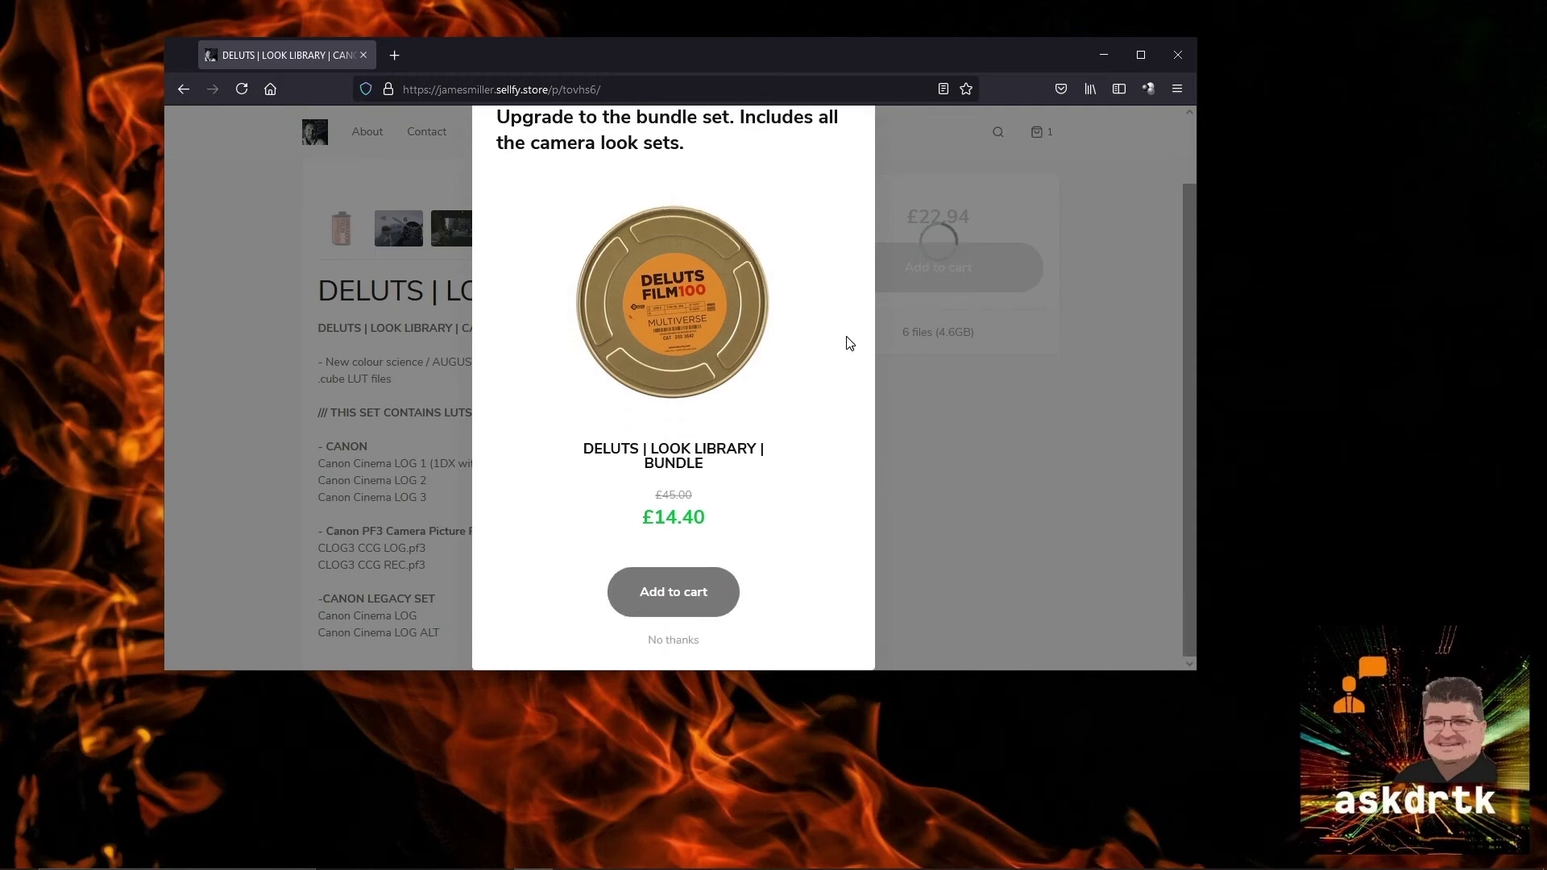
click(673, 641)
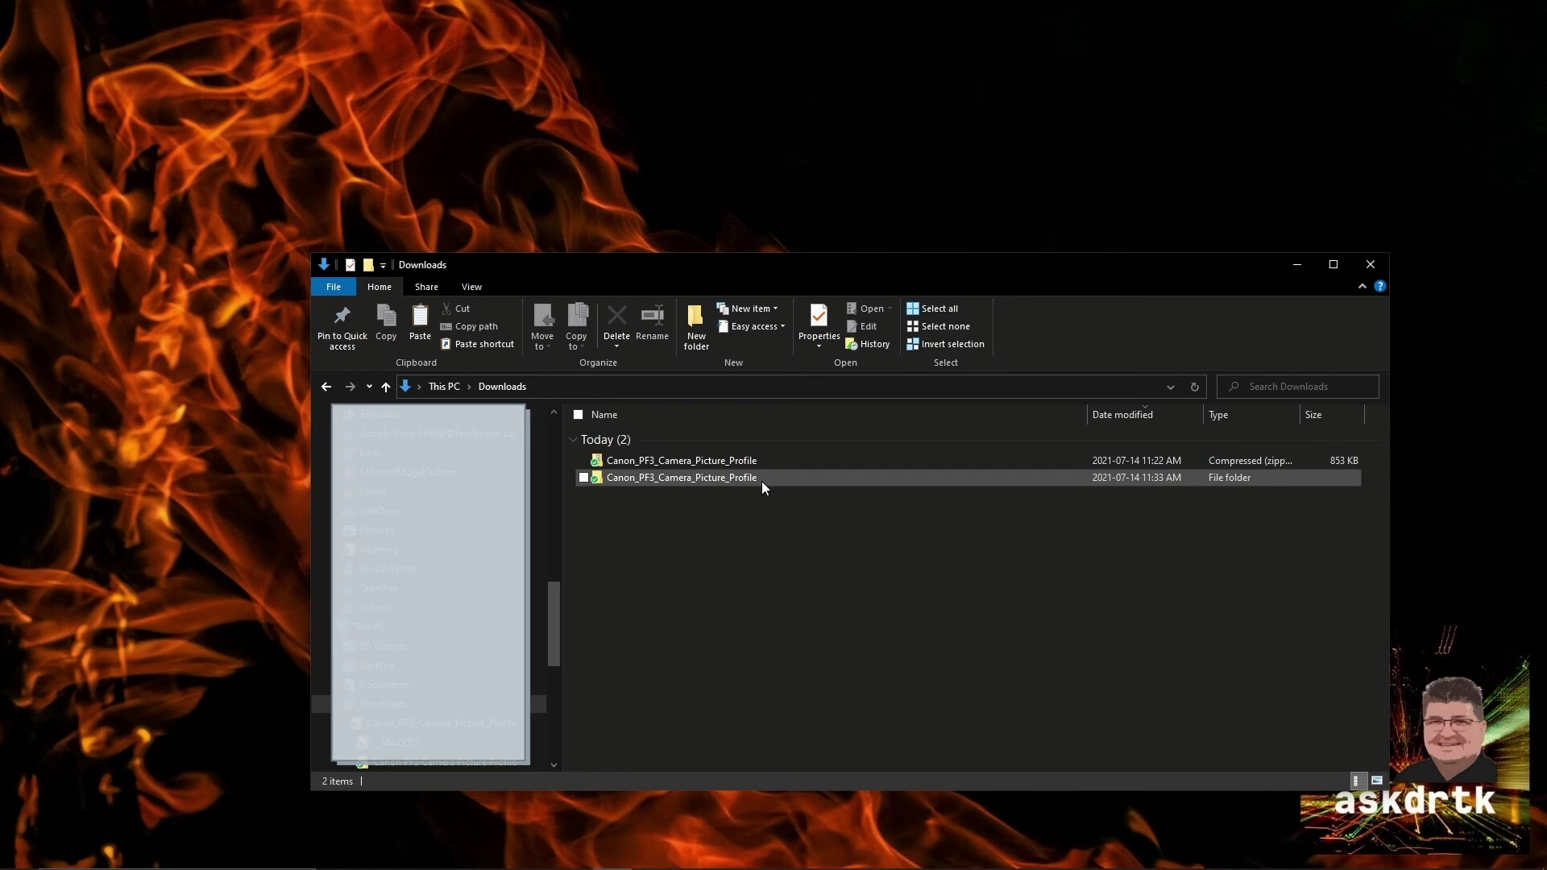
Step: Minimize the Downloads window to bring EOS Utility 3 back to the front
mouse_move(762, 481)
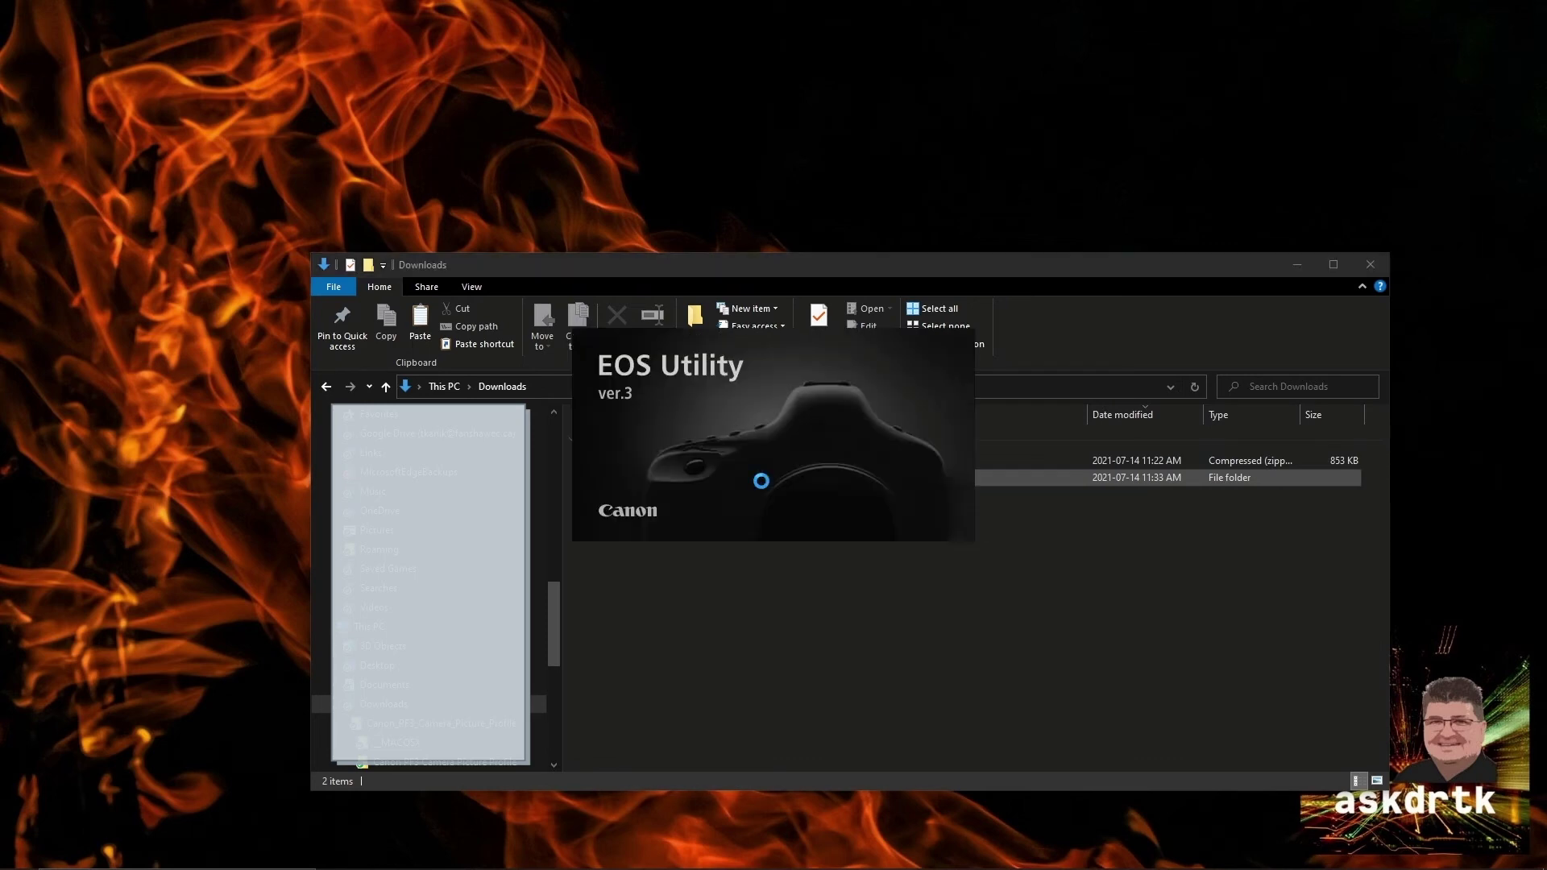
click(1295, 264)
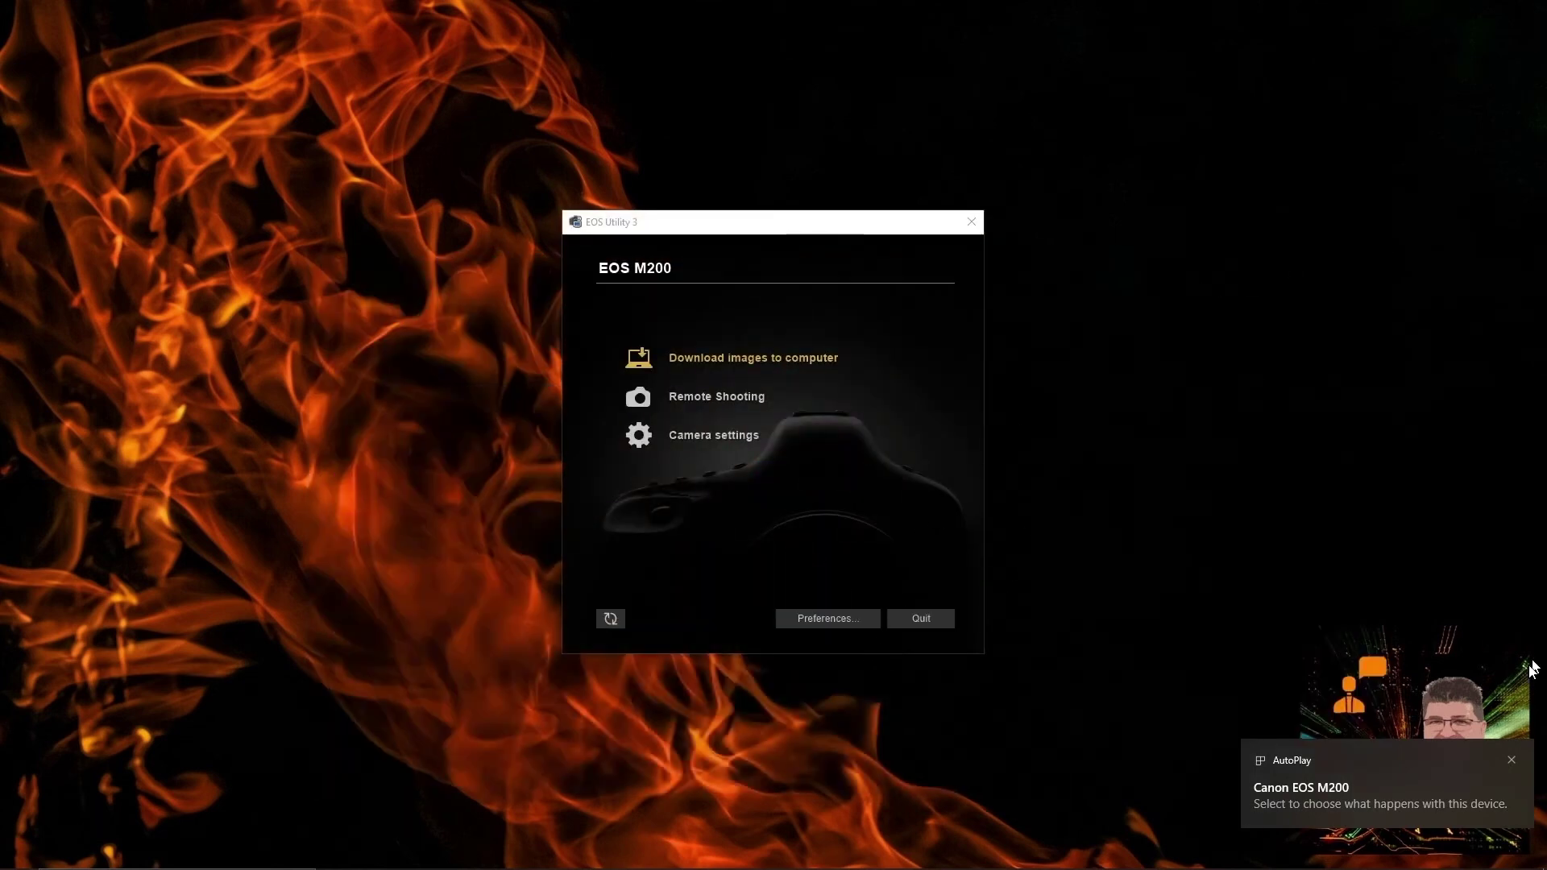
Step: Open Register Picture Style File for User Def. 3 and browse to the CLOG3 CCG .pf3 files
click(1516, 762)
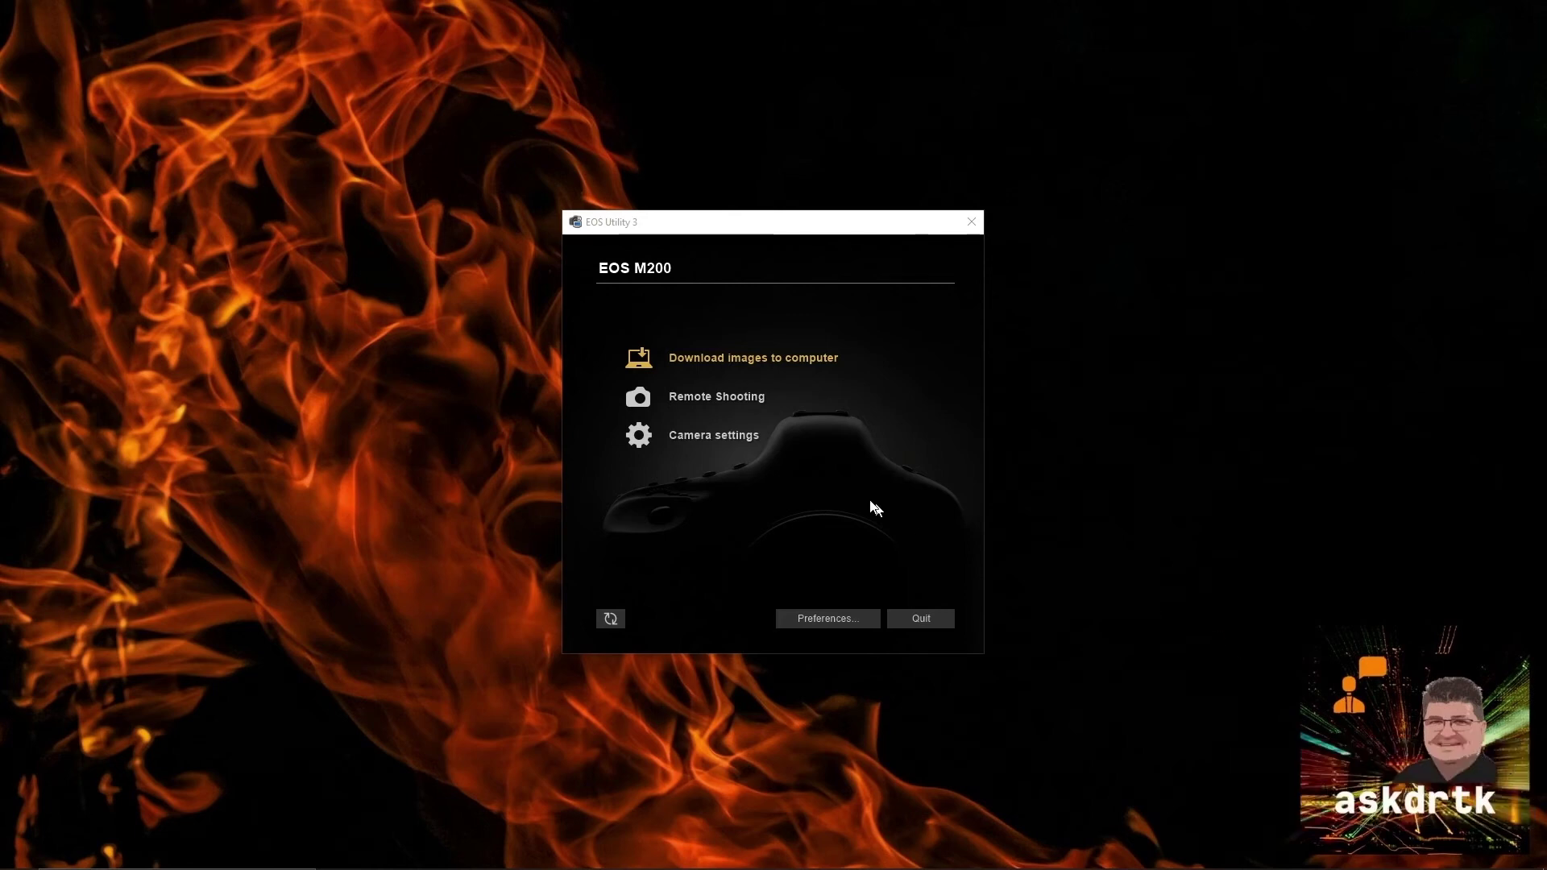
click(708, 432)
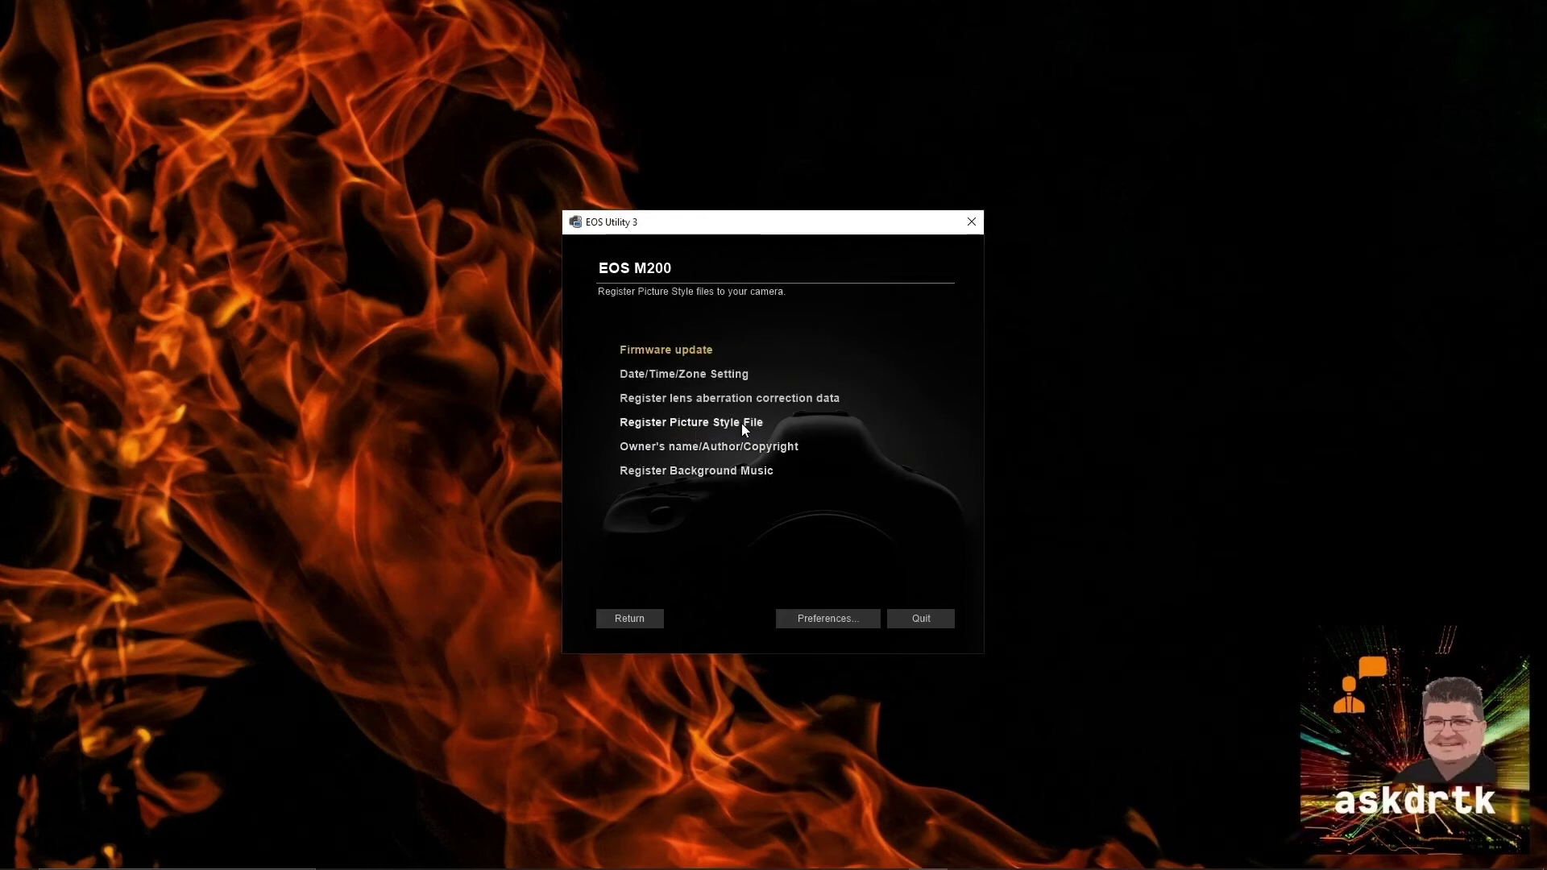
click(733, 422)
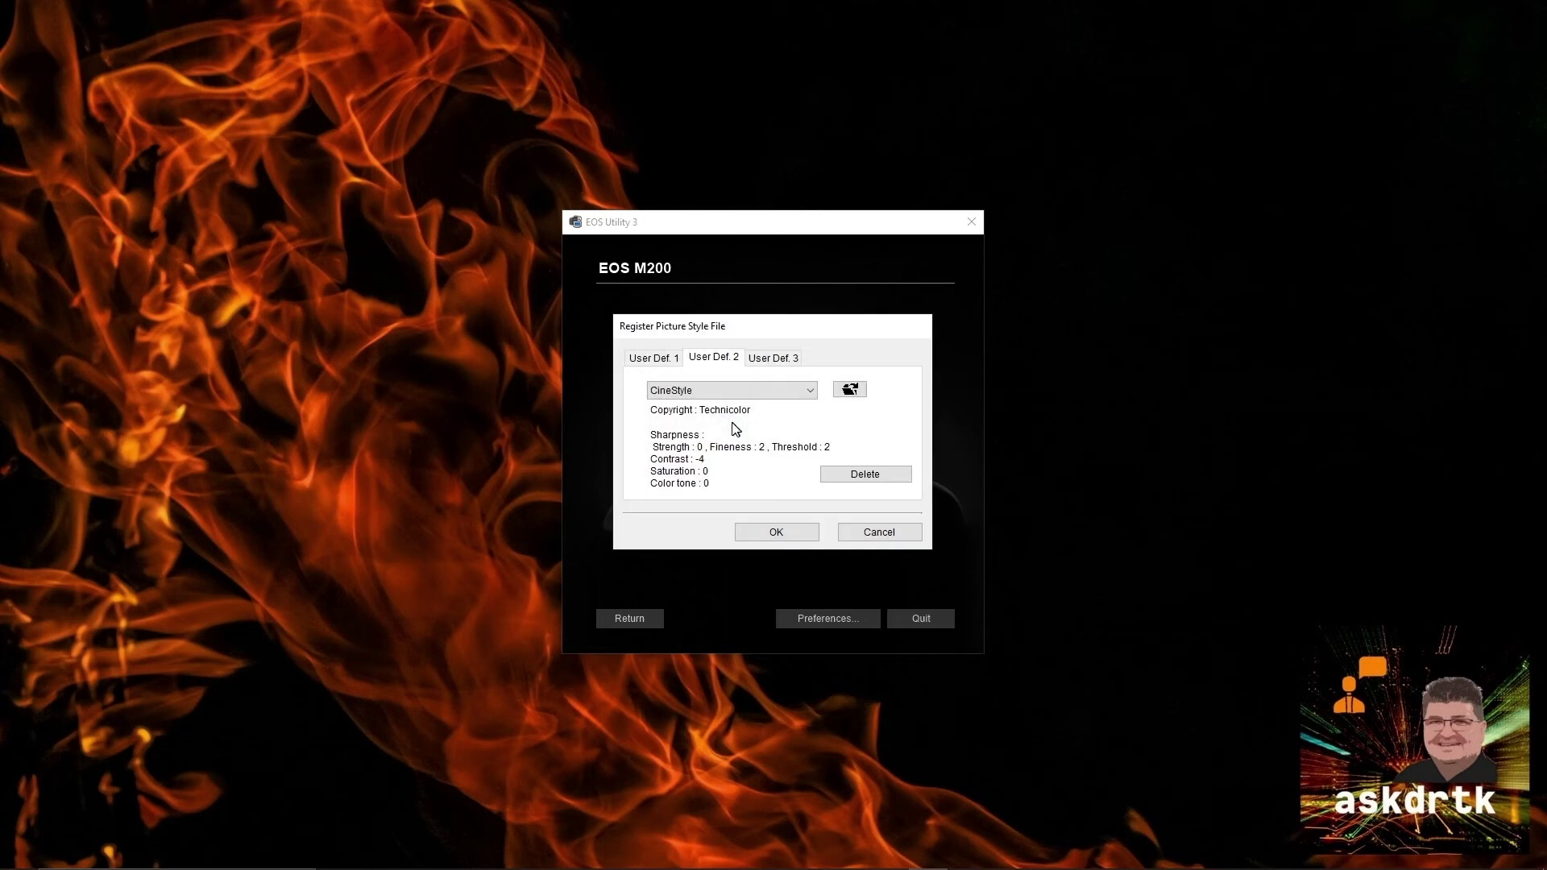
click(787, 367)
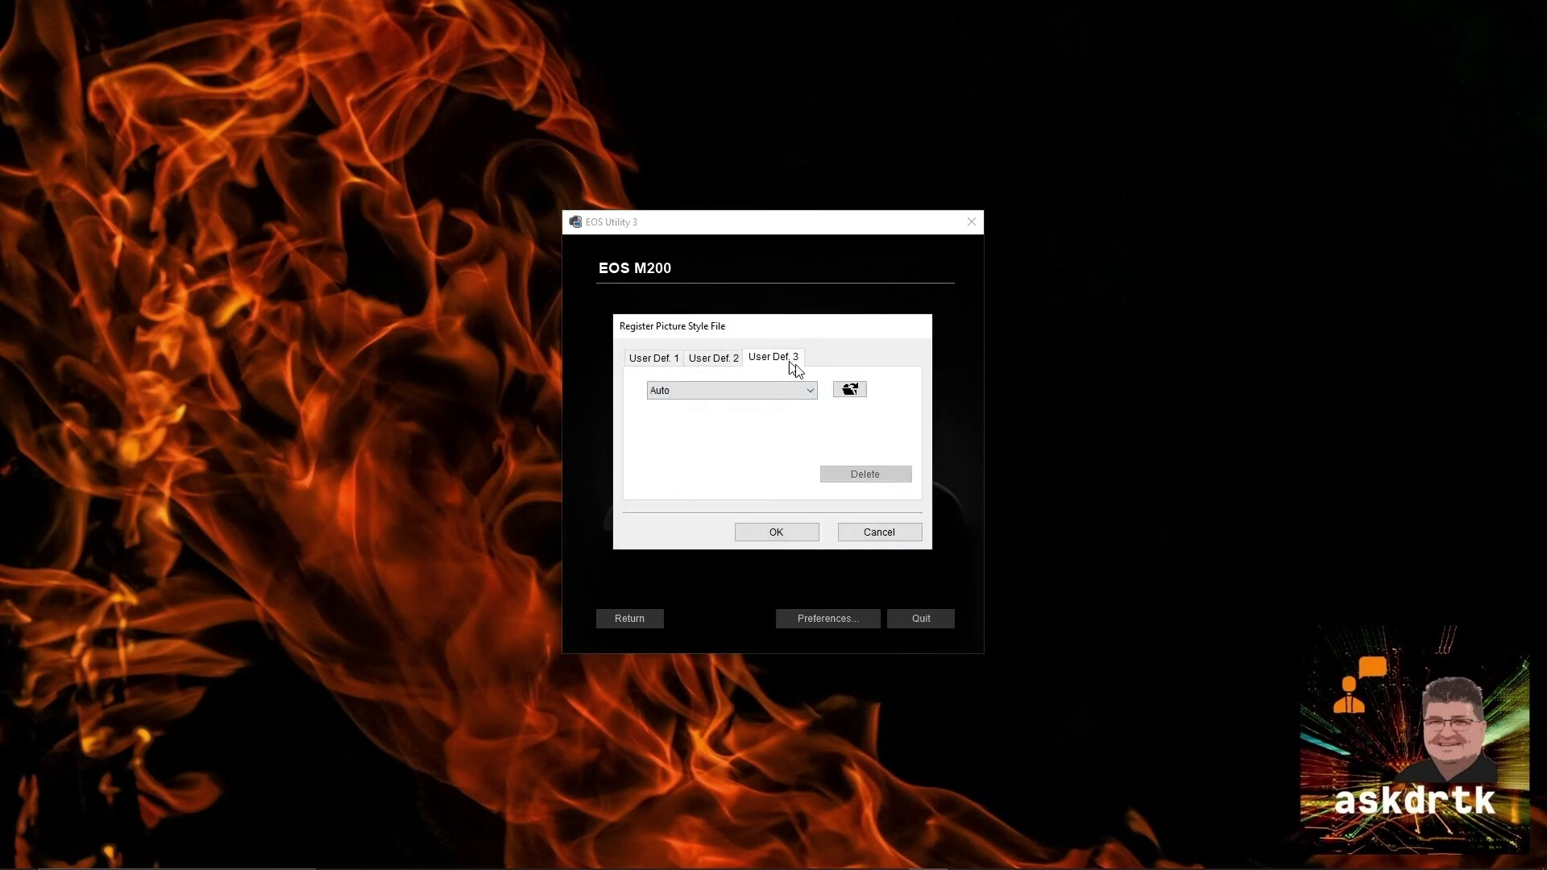
click(850, 389)
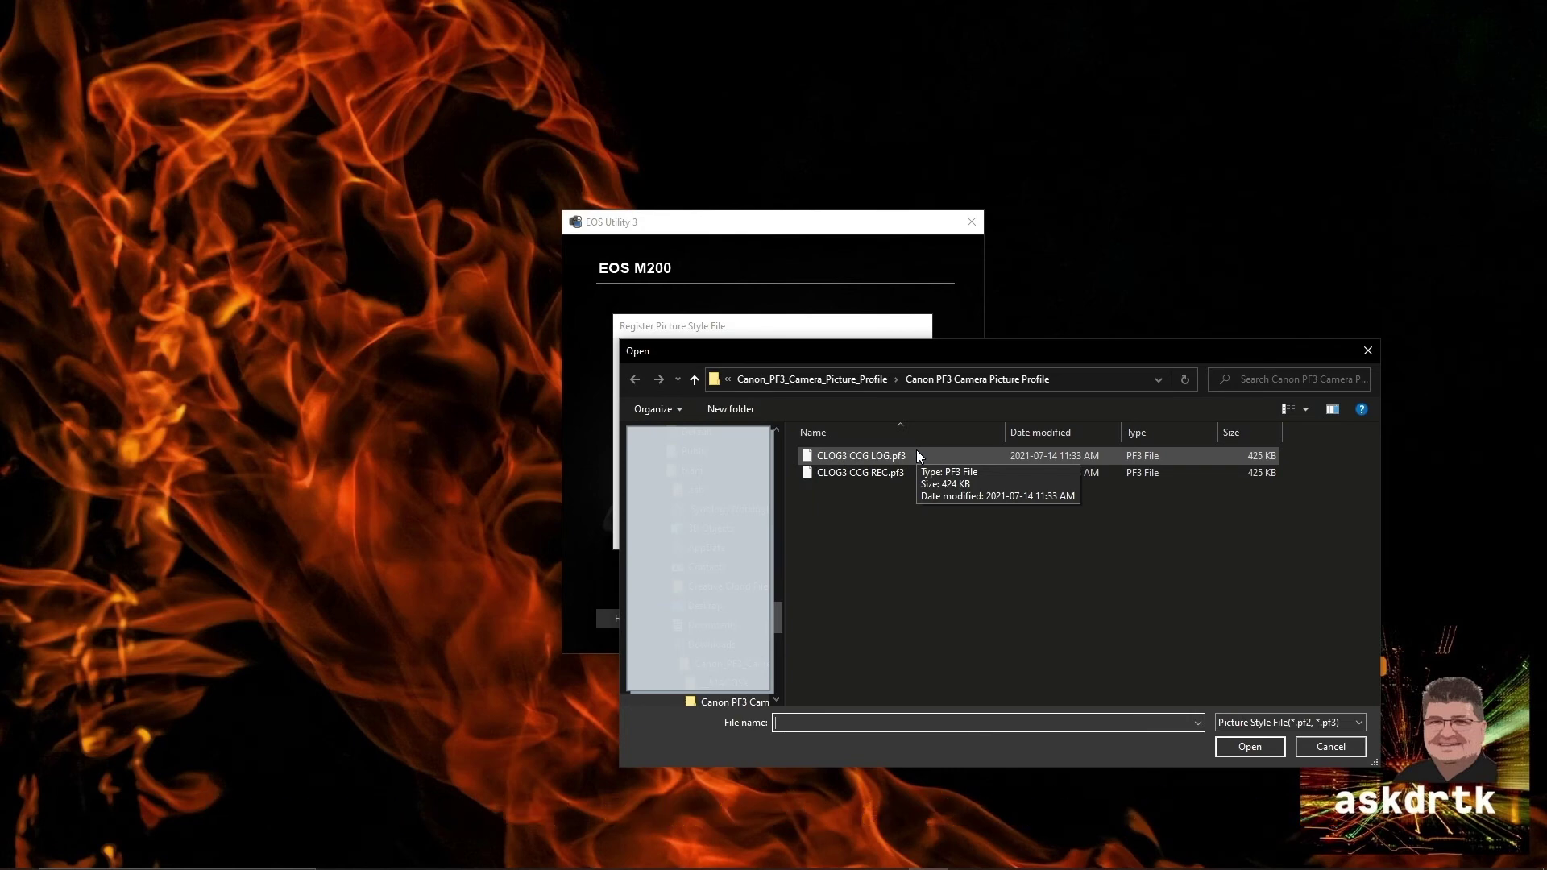
Step: Load CLOG3 CCG LOG.pf3 into User Def. 3 and confirm the registration
double_click(916, 453)
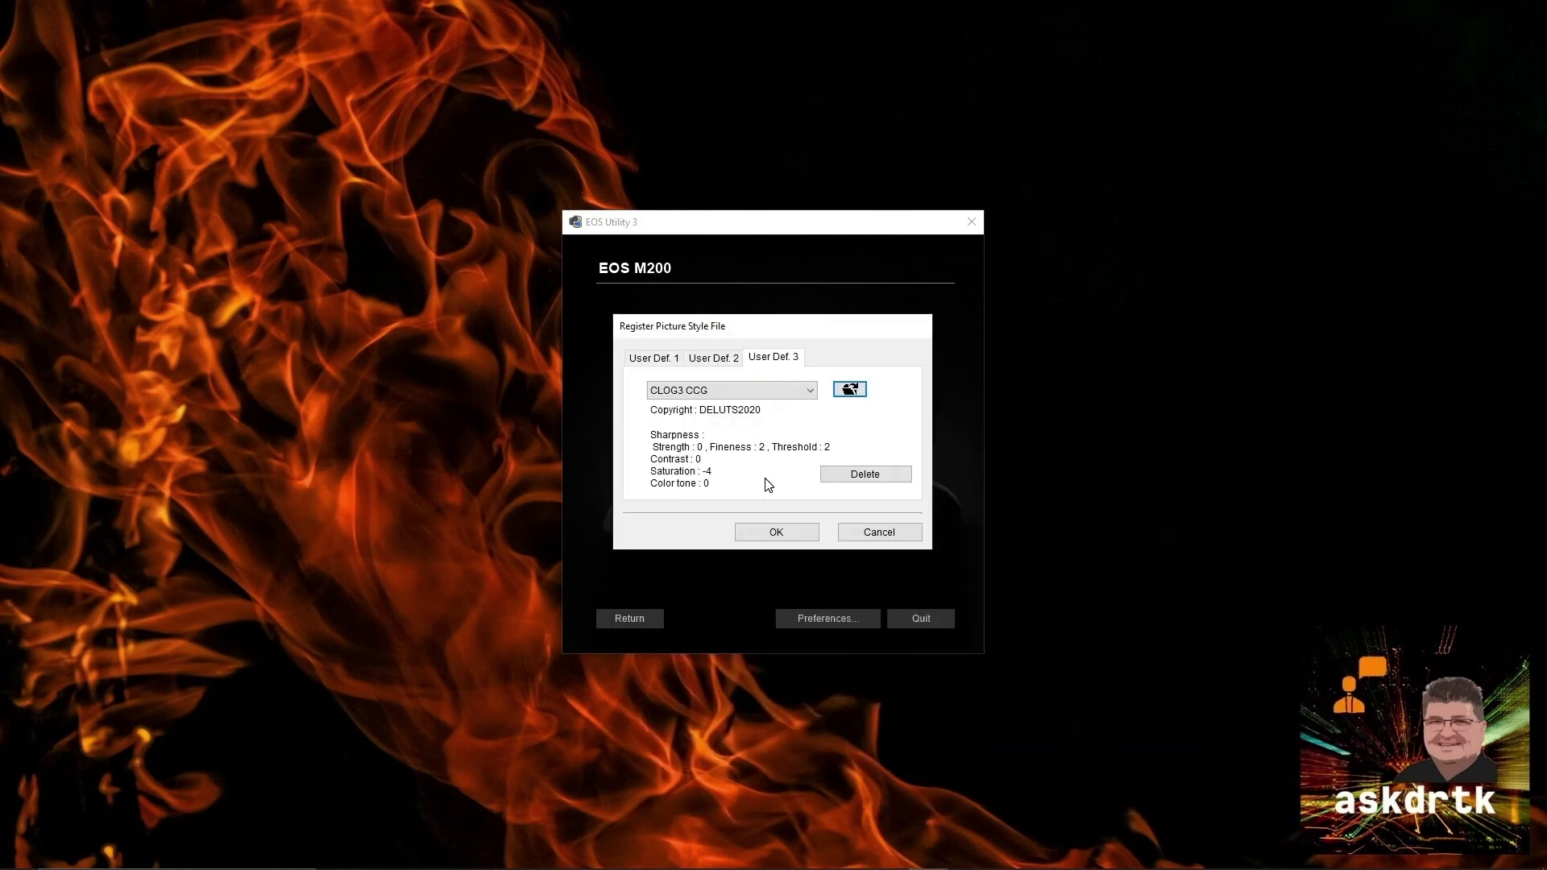
click(780, 538)
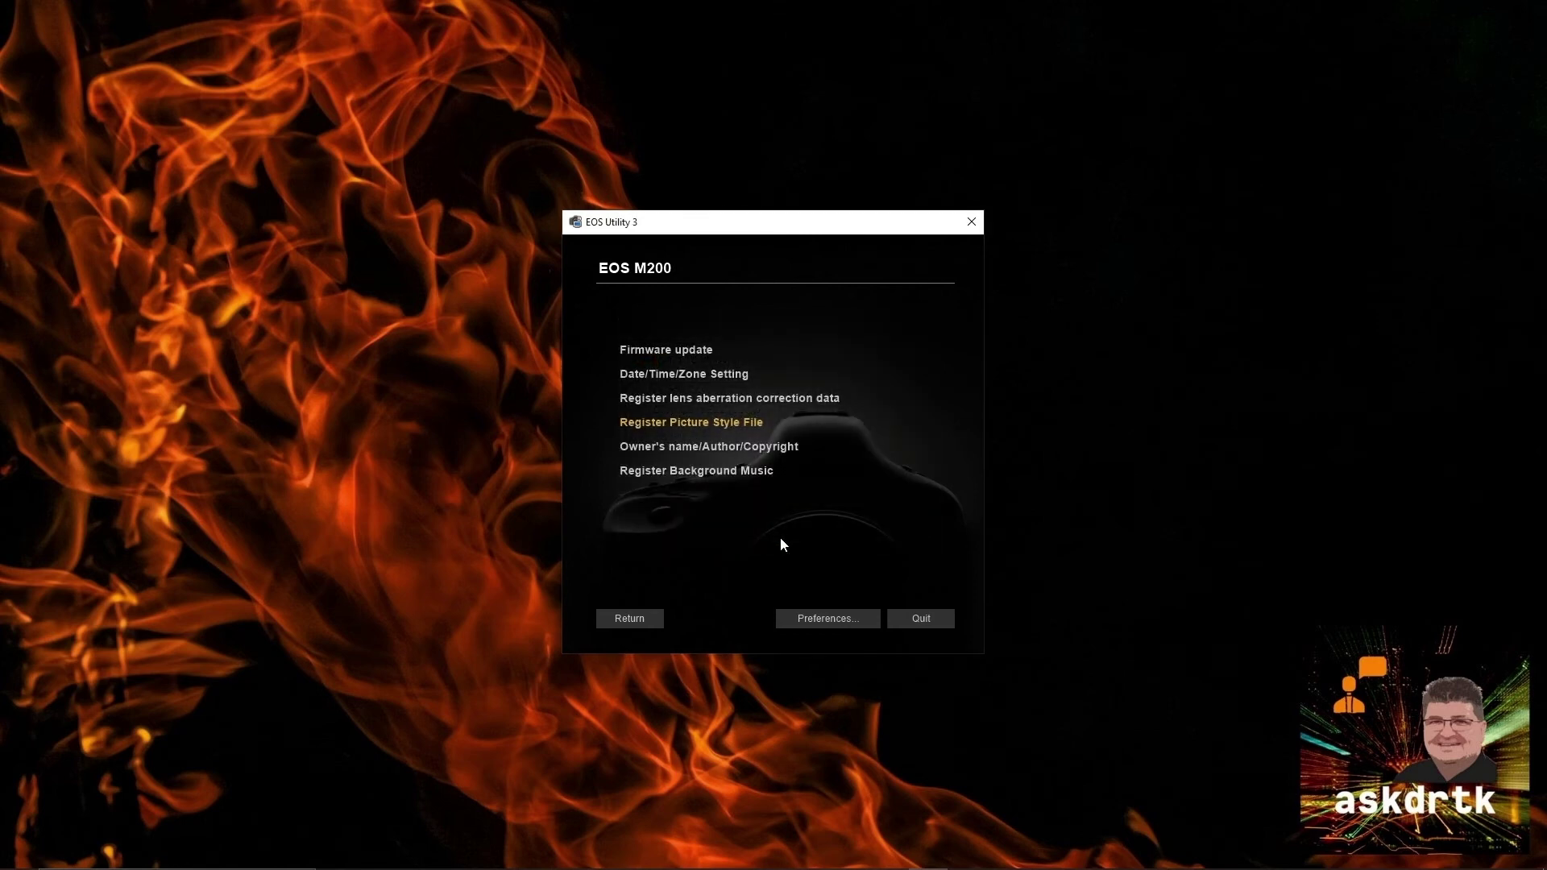